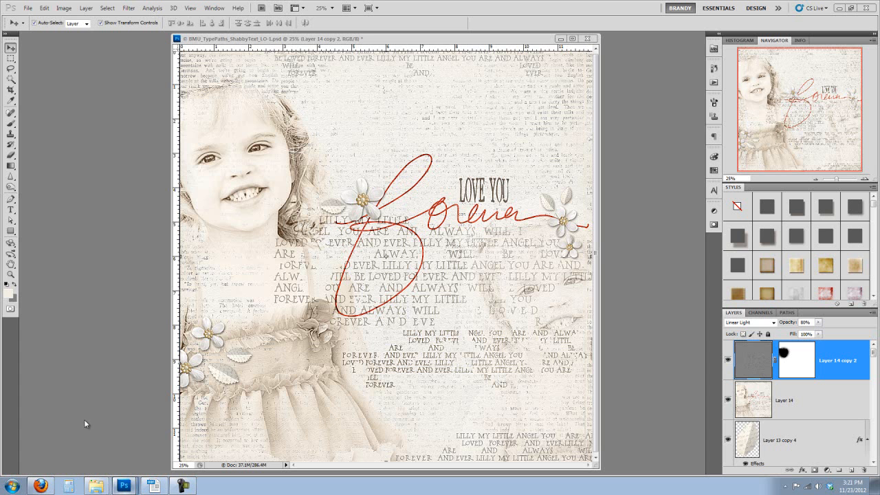
- Bring the portrait photo twochicsphotog047.jpg to the front and activate the Lasso tool
{"action": "key", "text": "ctrl+Tab"}
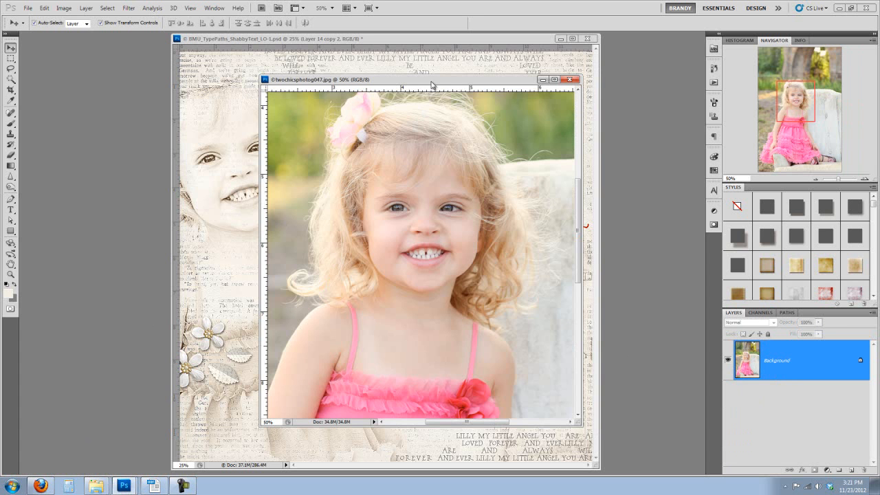
{"action": "left_click_drag", "start_coordinate": [432, 81], "coordinate": [436, 81]}
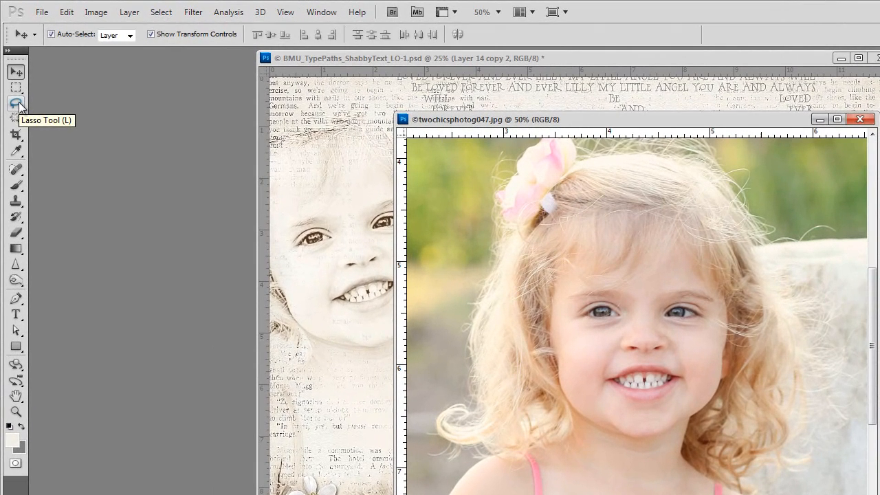
{"action": "left_click", "coordinate": [11, 70]}
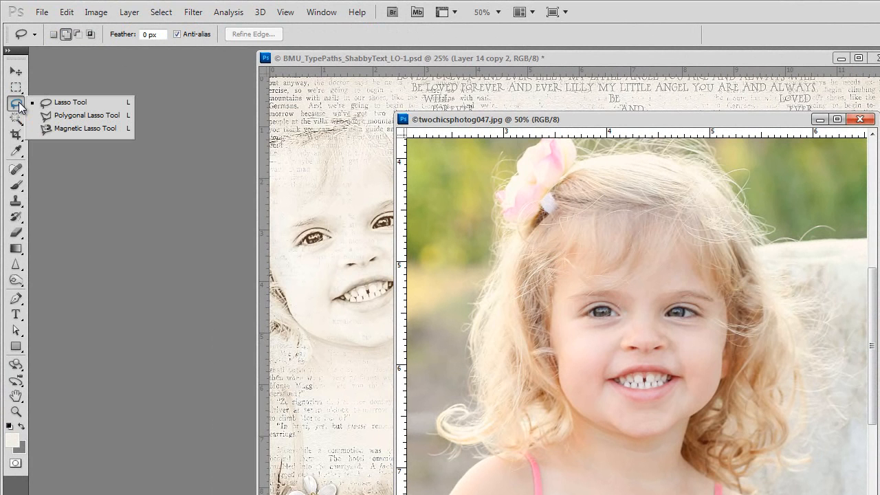
{"action": "left_click", "coordinate": [59, 107]}
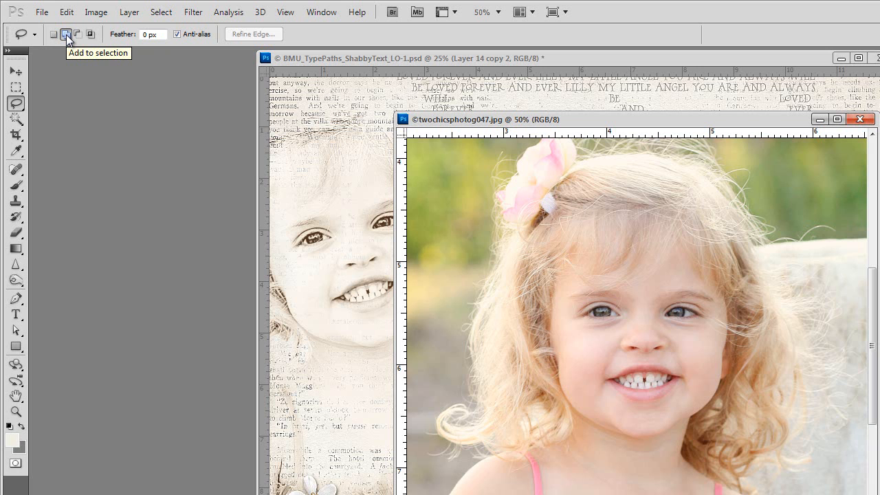
- Roughly lasso the curls beside the girl's face at 100% zoom, adding each freehand section to the selection
{"action": "left_click_drag", "start_coordinate": [498, 117], "coordinate": [496, 116]}
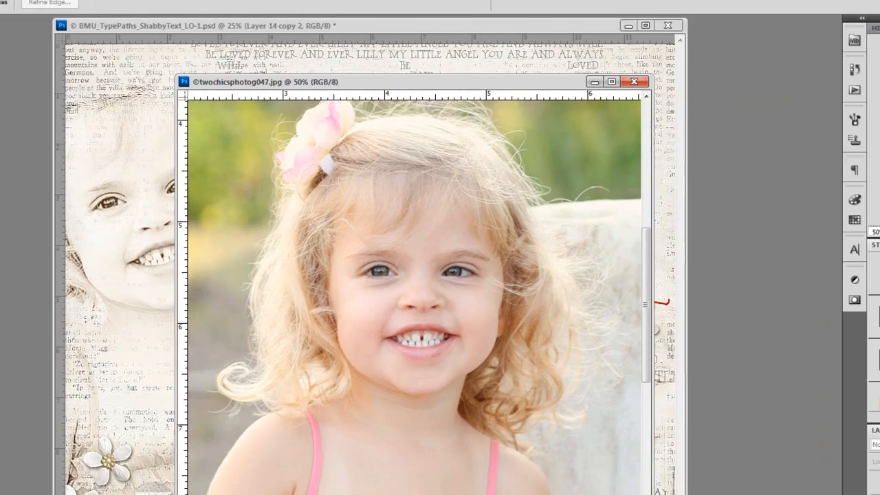
{"action": "left_click", "coordinate": [858, 198]}
{"action": "left_click", "coordinate": [857, 197]}
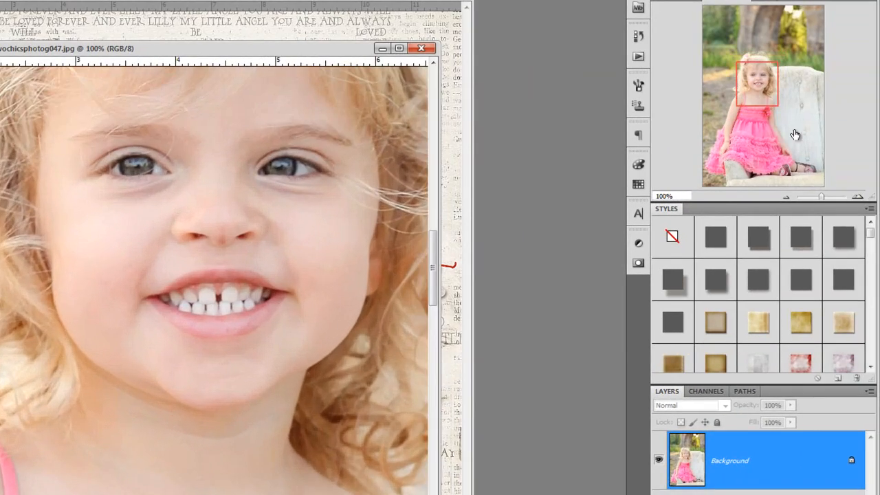
{"action": "left_click_drag", "start_coordinate": [759, 87], "coordinate": [771, 74]}
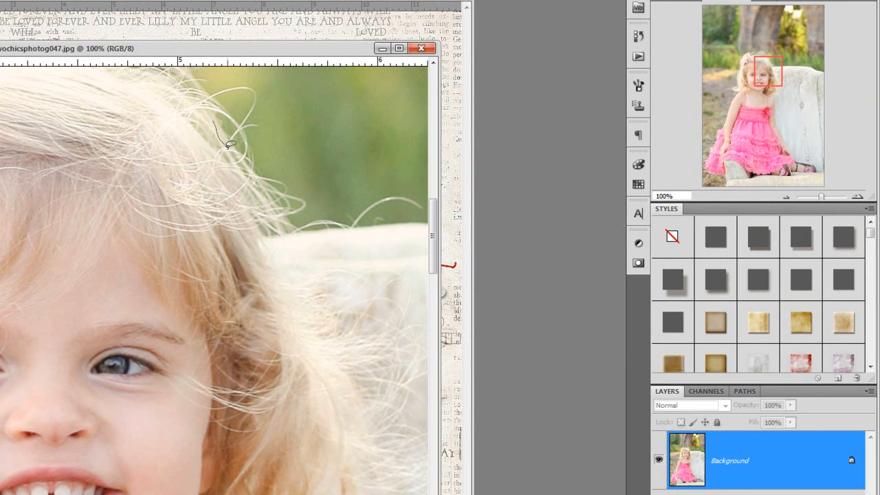
{"action": "mouse_move", "coordinate": [264, 191]}
{"action": "left_mouse_down"}
{"action": "mouse_move", "coordinate": [275, 277]}
{"action": "mouse_move", "coordinate": [264, 296]}
{"action": "mouse_move", "coordinate": [214, 303]}
{"action": "mouse_move", "coordinate": [151, 240]}
{"action": "mouse_move", "coordinate": [138, 167]}
{"action": "mouse_move", "coordinate": [169, 117]}
{"action": "mouse_move", "coordinate": [215, 117]}
{"action": "left_mouse_up"}
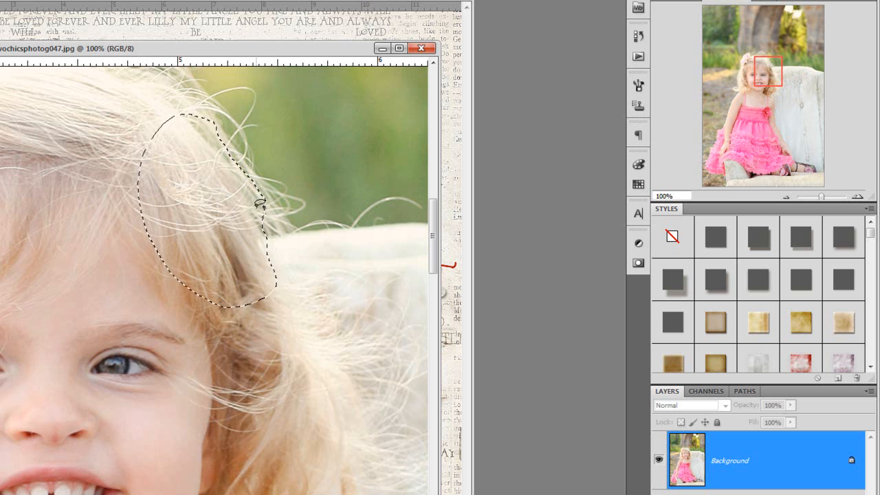
{"action": "left_click_drag", "start_coordinate": [770, 73], "coordinate": [773, 78]}
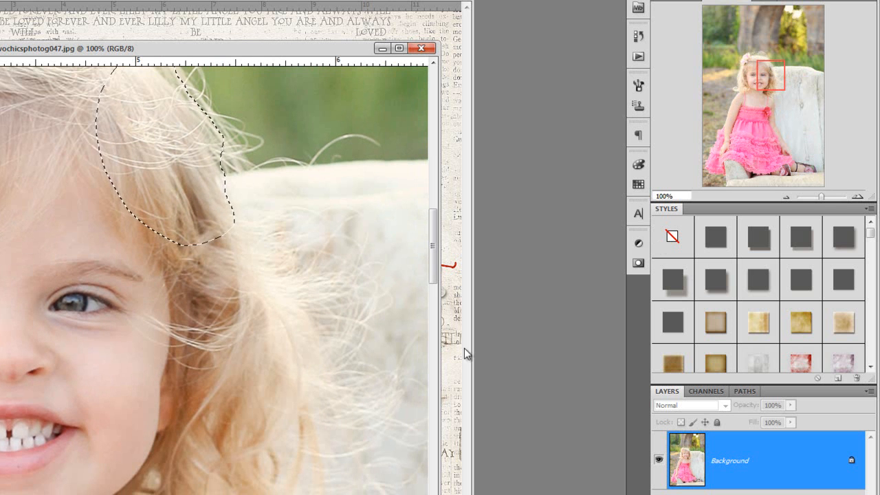
{"action": "mouse_move", "coordinate": [234, 218]}
{"action": "left_mouse_down"}
{"action": "mouse_move", "coordinate": [265, 226]}
{"action": "mouse_move", "coordinate": [295, 255]}
{"action": "mouse_move", "coordinate": [294, 289]}
{"action": "mouse_move", "coordinate": [234, 356]}
{"action": "mouse_move", "coordinate": [153, 298]}
{"action": "mouse_move", "coordinate": [148, 230]}
{"action": "left_mouse_up"}
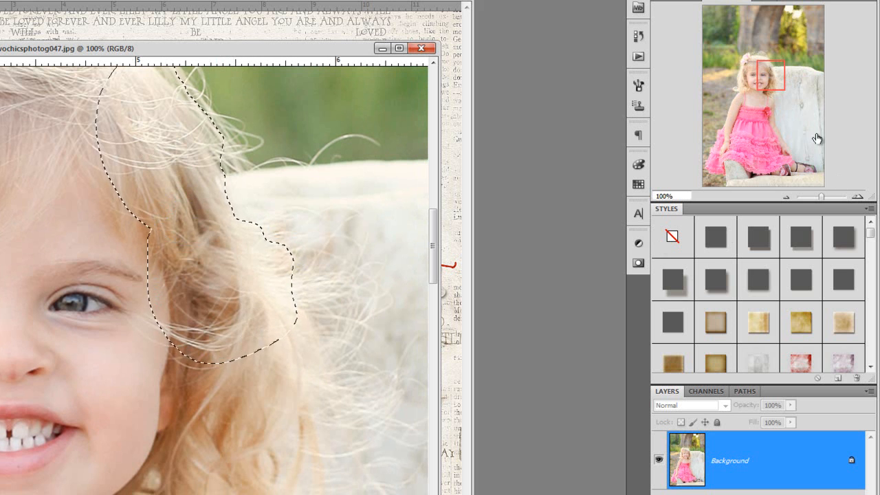
{"action": "left_click_drag", "start_coordinate": [771, 76], "coordinate": [770, 81]}
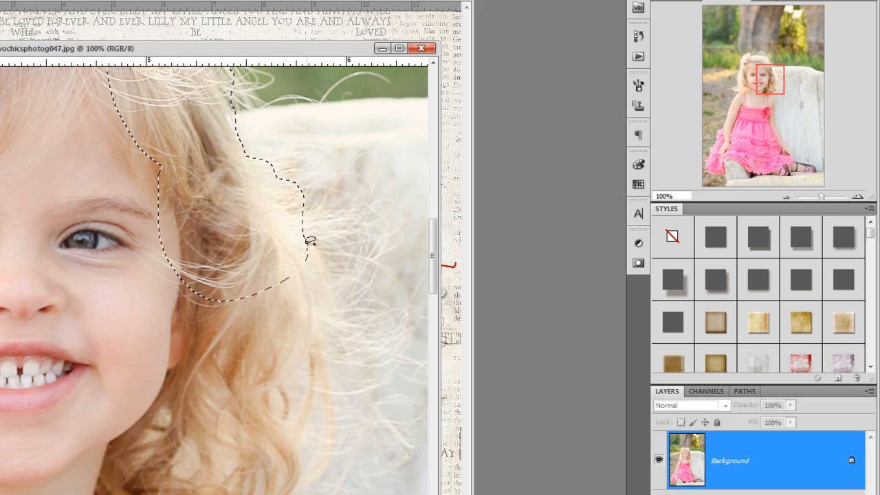
{"action": "mouse_move", "coordinate": [306, 252]}
{"action": "left_mouse_down"}
{"action": "mouse_move", "coordinate": [319, 274]}
{"action": "mouse_move", "coordinate": [321, 381]}
{"action": "mouse_move", "coordinate": [302, 428]}
{"action": "mouse_move", "coordinate": [220, 428]}
{"action": "mouse_move", "coordinate": [182, 364]}
{"action": "mouse_move", "coordinate": [171, 275]}
{"action": "left_mouse_up"}
- Extend the lasso selection around the lower curls and add the hair around the flower clip
{"action": "left_click_drag", "start_coordinate": [771, 114], "coordinate": [767, 119]}
{"action": "mouse_move", "coordinate": [371, 275]}
{"action": "left_mouse_down"}
{"action": "mouse_move", "coordinate": [385, 343]}
{"action": "mouse_move", "coordinate": [374, 373]}
{"action": "mouse_move", "coordinate": [325, 417]}
{"action": "mouse_move", "coordinate": [281, 428]}
{"action": "left_mouse_up"}
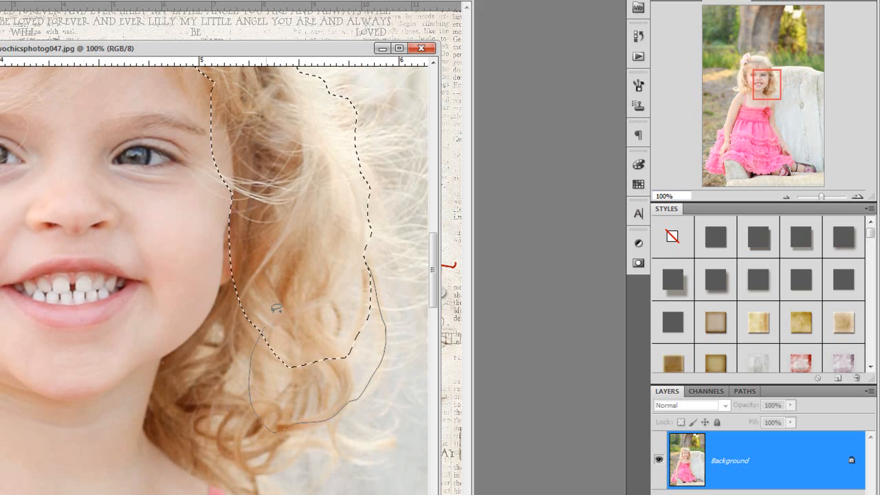
{"action": "left_click_drag", "start_coordinate": [776, 86], "coordinate": [773, 96]}
{"action": "mouse_move", "coordinate": [420, 214]}
{"action": "left_mouse_down"}
{"action": "mouse_move", "coordinate": [320, 292]}
{"action": "mouse_move", "coordinate": [304, 358]}
{"action": "mouse_move", "coordinate": [213, 295]}
{"action": "mouse_move", "coordinate": [346, 161]}
{"action": "left_mouse_up"}
{"action": "mouse_move", "coordinate": [302, 337]}
{"action": "left_mouse_down"}
{"action": "mouse_move", "coordinate": [365, 379]}
{"action": "mouse_move", "coordinate": [366, 423]}
{"action": "mouse_move", "coordinate": [275, 384]}
{"action": "mouse_move", "coordinate": [265, 370]}
{"action": "left_mouse_up"}
{"action": "left_click_drag", "start_coordinate": [771, 92], "coordinate": [756, 63]}
{"action": "mouse_move", "coordinate": [100, 104]}
{"action": "left_mouse_down"}
{"action": "mouse_move", "coordinate": [50, 184]}
{"action": "mouse_move", "coordinate": [63, 225]}
{"action": "mouse_move", "coordinate": [50, 306]}
{"action": "mouse_move", "coordinate": [141, 302]}
{"action": "mouse_move", "coordinate": [142, 133]}
{"action": "mouse_move", "coordinate": [110, 96]}
{"action": "mouse_move", "coordinate": [100, 104]}
{"action": "left_mouse_up"}
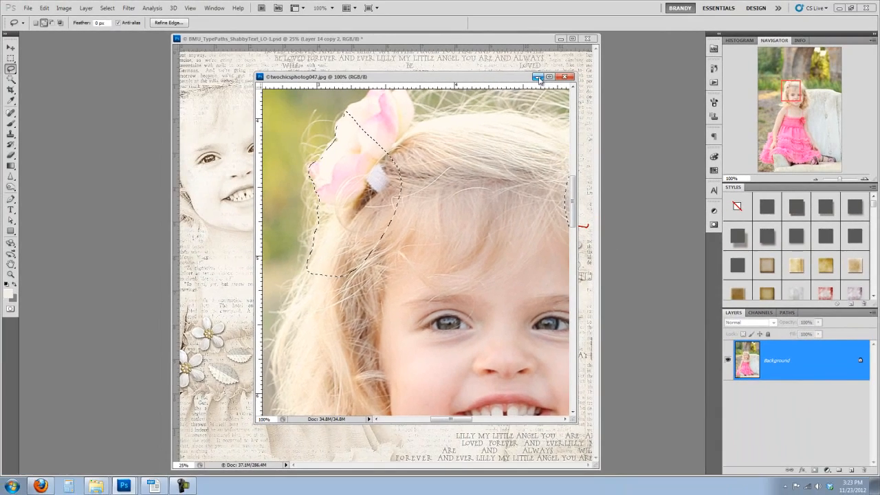
- Minimize the original photo and bring up the Untitled-1 document with the extracted girl beside the layout
{"action": "left_click", "coordinate": [526, 69]}
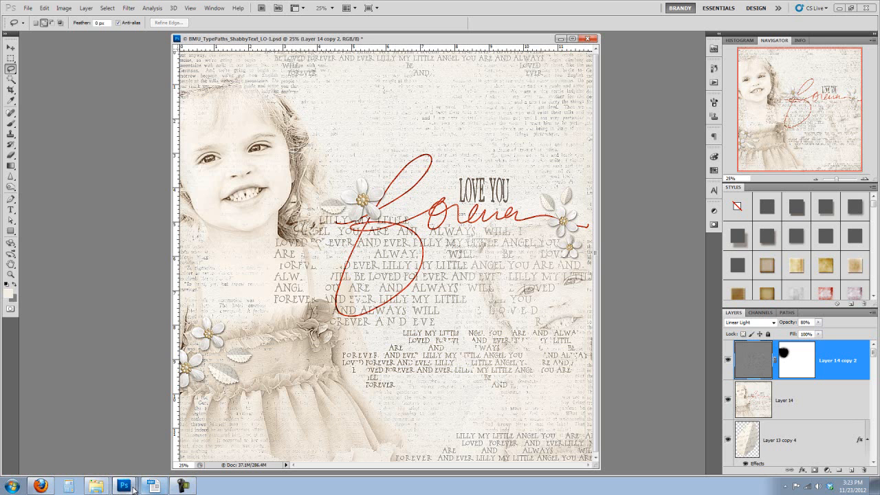
{"action": "left_click", "coordinate": [85, 451]}
{"action": "left_click_drag", "start_coordinate": [403, 43], "coordinate": [459, 45]}
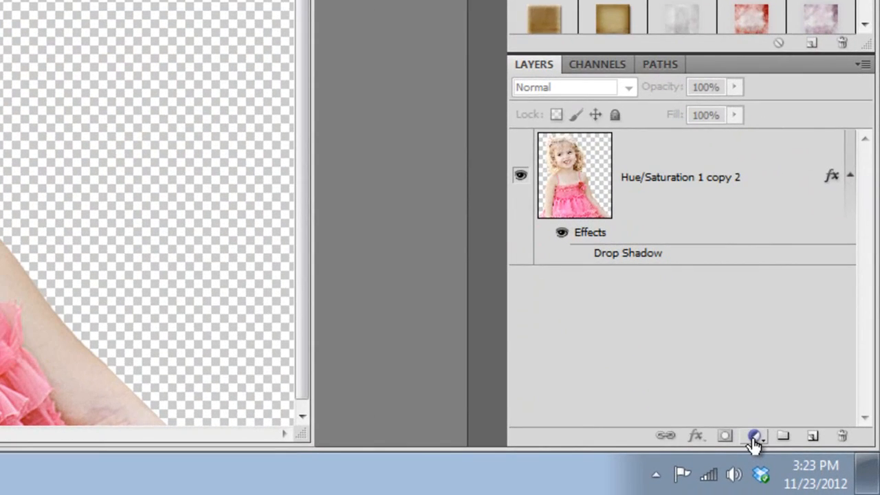
- Add a Solid Color fill layer in near-white #fdfcfb
{"action": "left_click", "coordinate": [755, 441]}
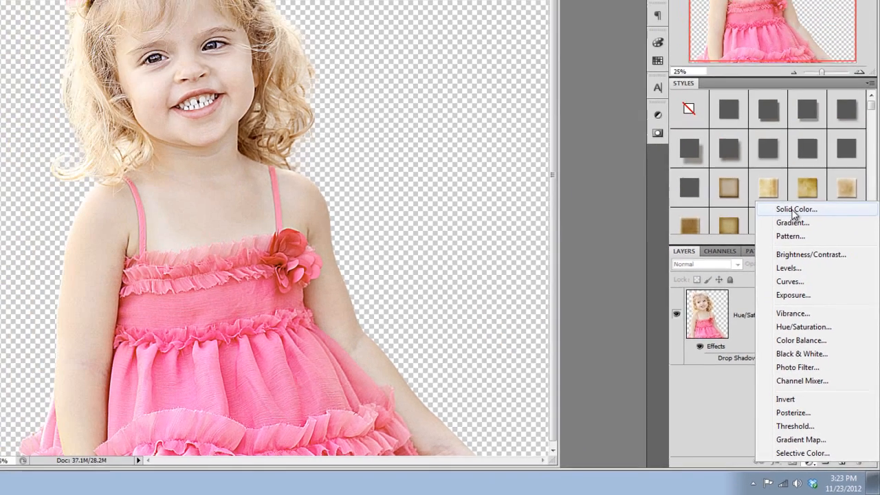
{"action": "left_click", "coordinate": [744, 44]}
{"action": "left_click", "coordinate": [572, 69]}
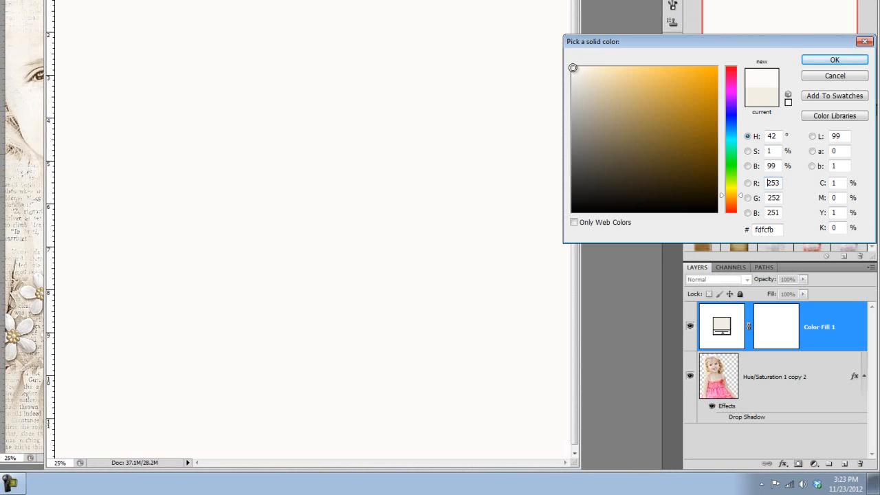
{"action": "left_click", "coordinate": [834, 60]}
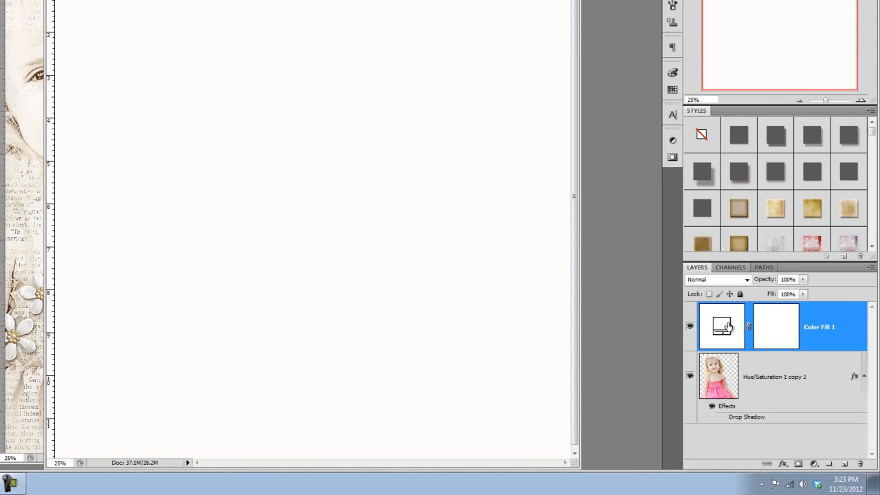
- Move the color fill layer beneath the extracted girl and flatten the image
{"action": "left_click_drag", "start_coordinate": [730, 330], "coordinate": [737, 408]}
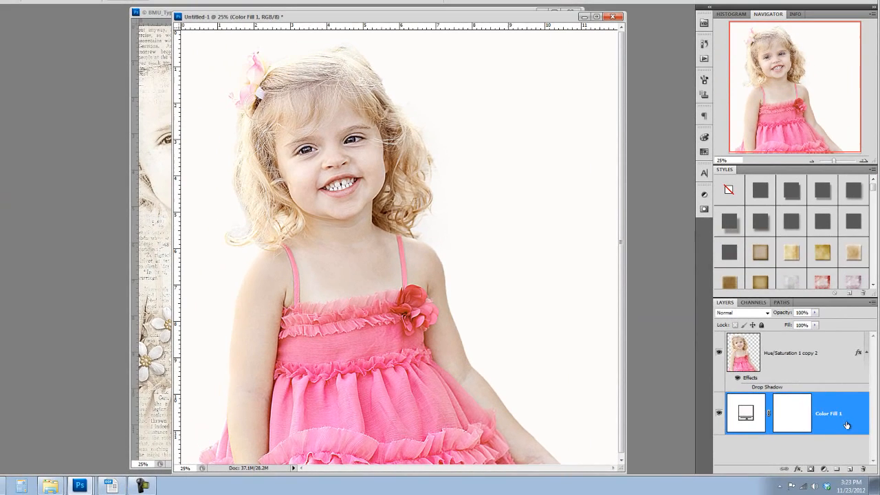
{"action": "right_click", "coordinate": [836, 416]}
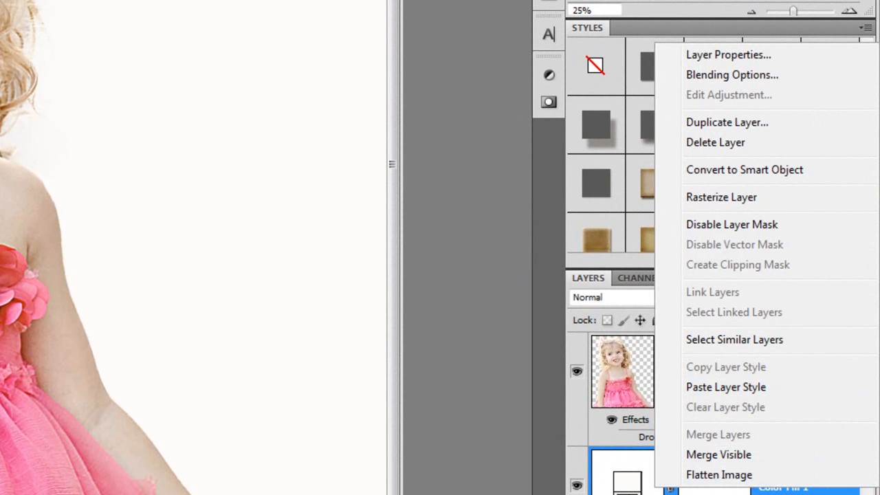
{"action": "left_click", "coordinate": [719, 475]}
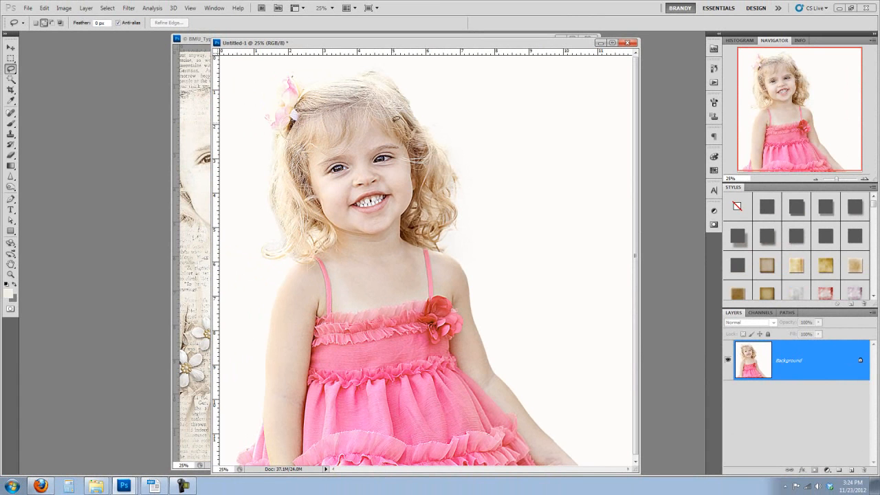
- Arrange the layout and Untitled-1 document windows side by side
{"action": "left_click", "coordinate": [205, 38]}
{"action": "left_click_drag", "start_coordinate": [209, 40], "coordinate": [158, 44]}
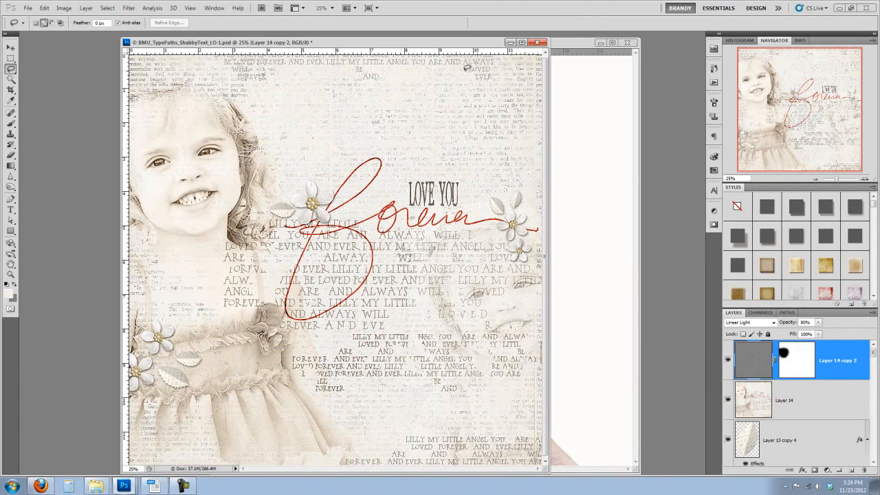
{"action": "left_click", "coordinate": [568, 43]}
{"action": "left_click_drag", "start_coordinate": [509, 46], "coordinate": [518, 46]}
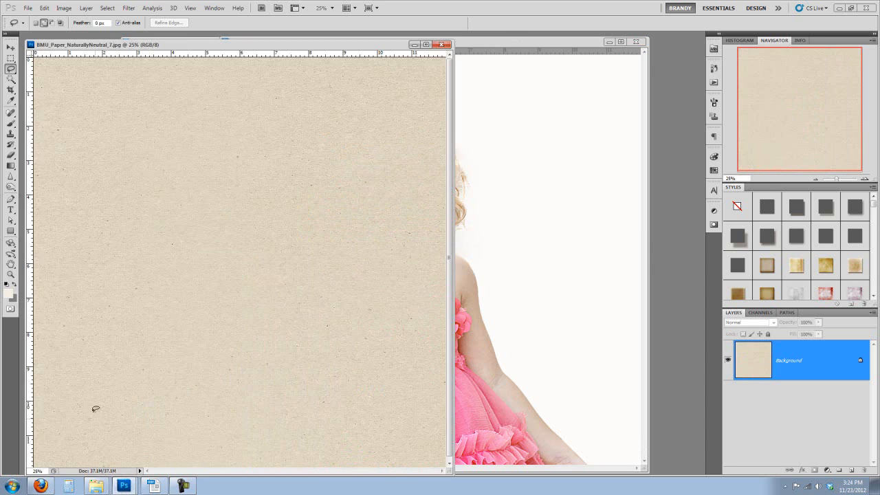
- Copy the BMU_Paper_NaturallyNeutral_7 background onto Untitled-1 as a new layer in Color blend mode, and minimize the paper document
{"action": "left_click_drag", "start_coordinate": [766, 372], "coordinate": [589, 347]}
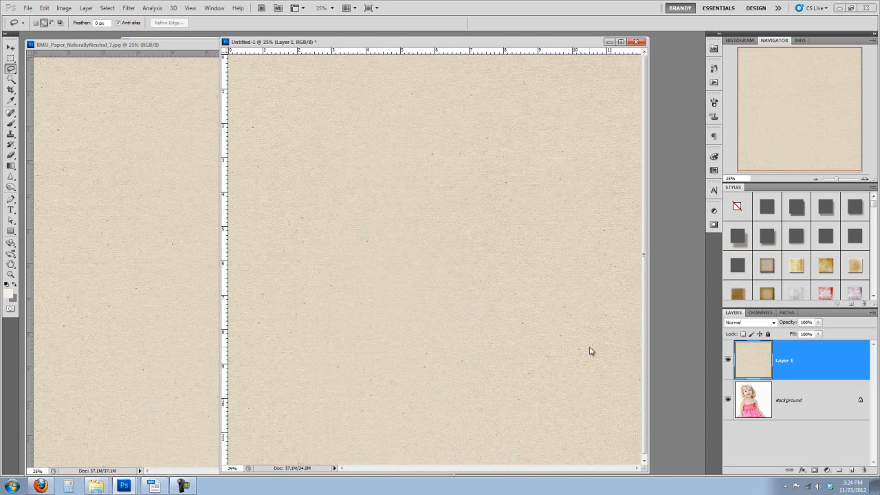
{"action": "left_click", "coordinate": [773, 323]}
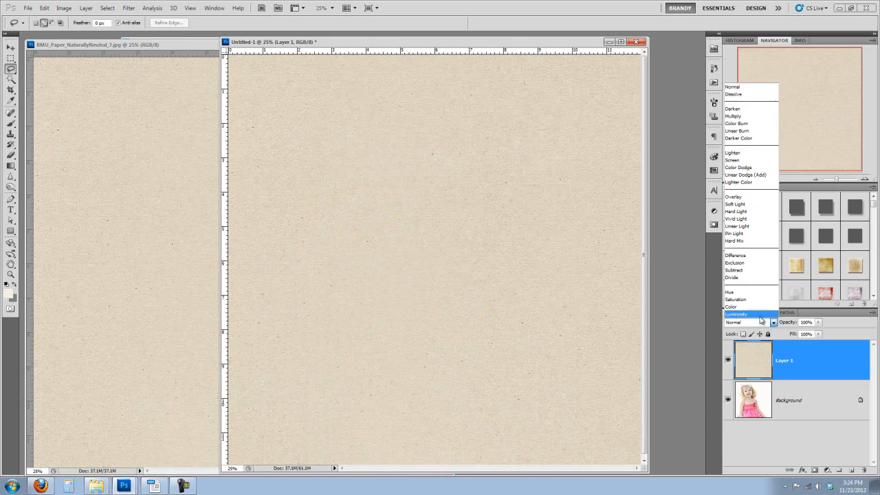
{"action": "left_click", "coordinate": [748, 305]}
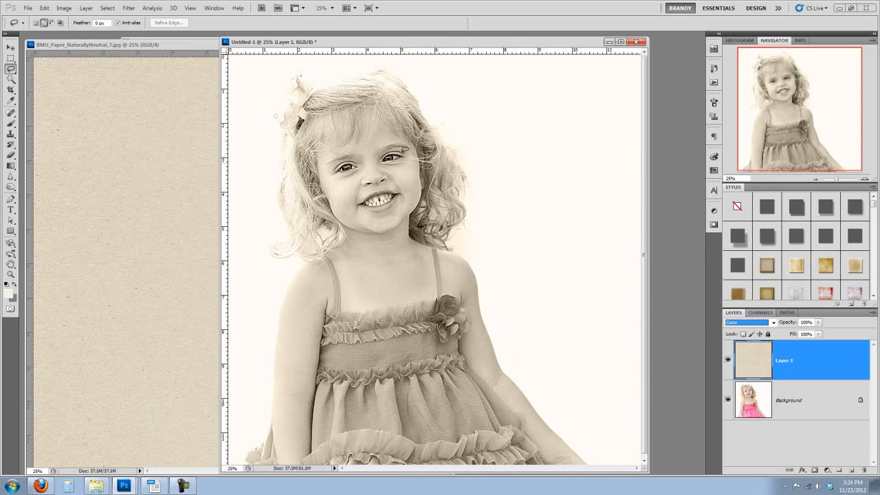
{"action": "left_click", "coordinate": [210, 45]}
{"action": "left_click", "coordinate": [414, 46]}
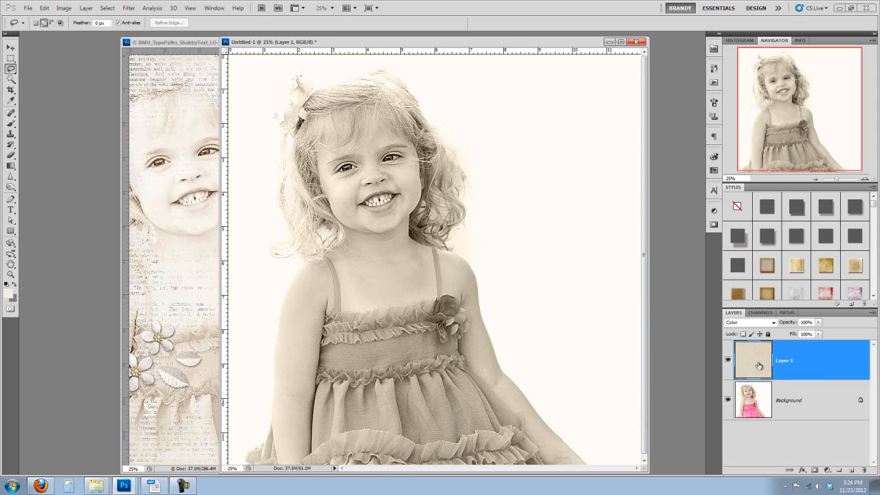
- Add a Hue/Saturation adjustment layer with Hue at -4 above the paper, and flatten the image
{"action": "left_click", "coordinate": [826, 470]}
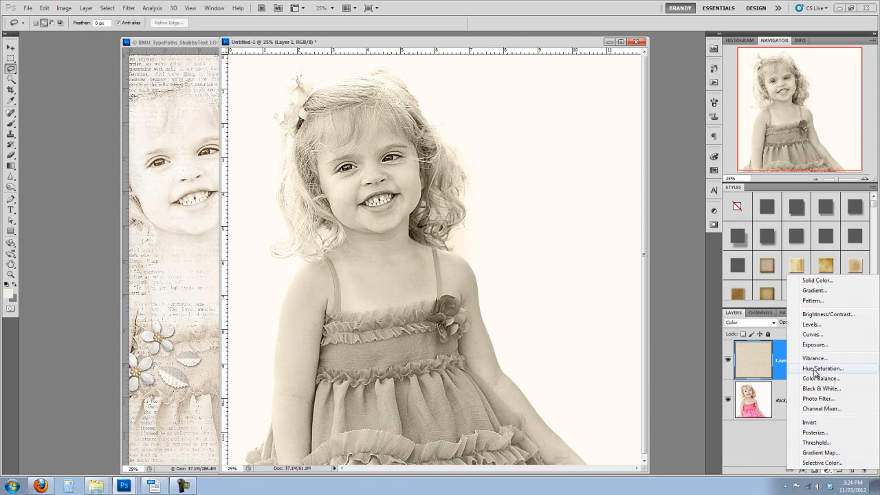
{"action": "left_click", "coordinate": [815, 369]}
{"action": "left_click", "coordinate": [656, 256]}
{"action": "mouse_move", "coordinate": [736, 175]}
{"action": "left_mouse_down"}
{"action": "mouse_move", "coordinate": [748, 175]}
{"action": "mouse_move", "coordinate": [732, 177]}
{"action": "left_mouse_up"}
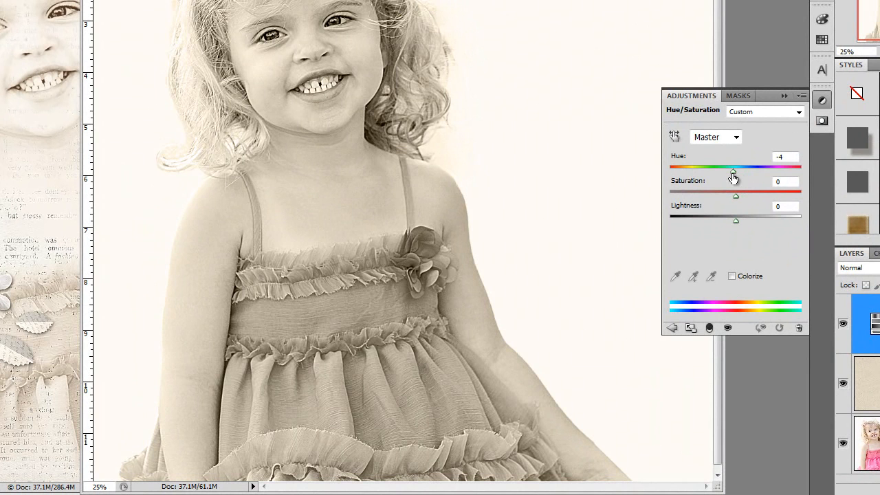
{"action": "left_click", "coordinate": [784, 96]}
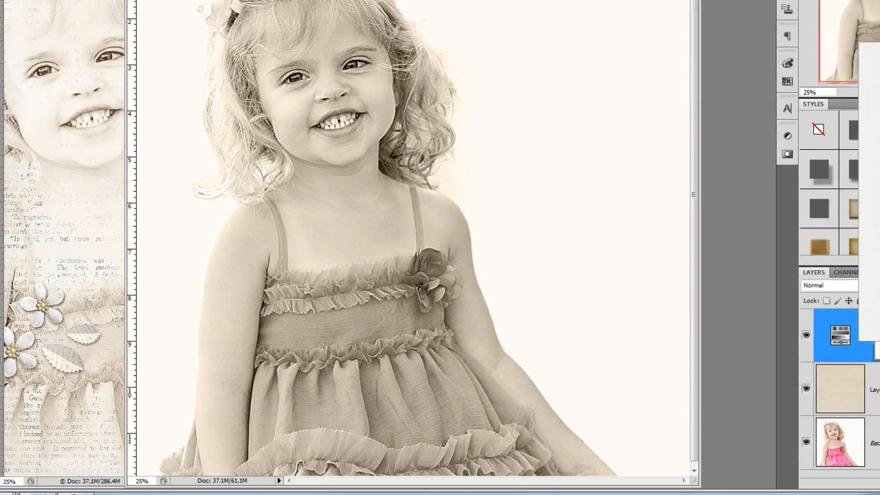
{"action": "right_click", "coordinate": [826, 358]}
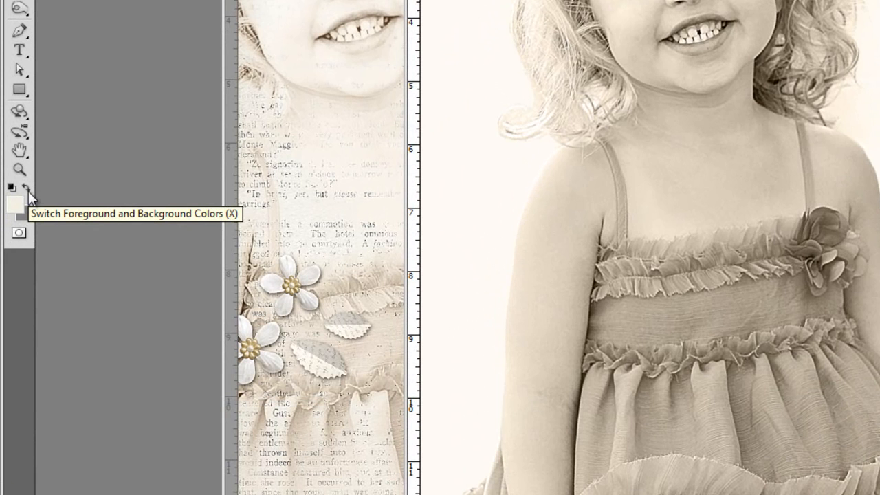
- Reset the foreground and background colors to default and choose the Diffuse Glow filter in the Filter Gallery for the portrait
{"action": "left_click", "coordinate": [12, 187]}
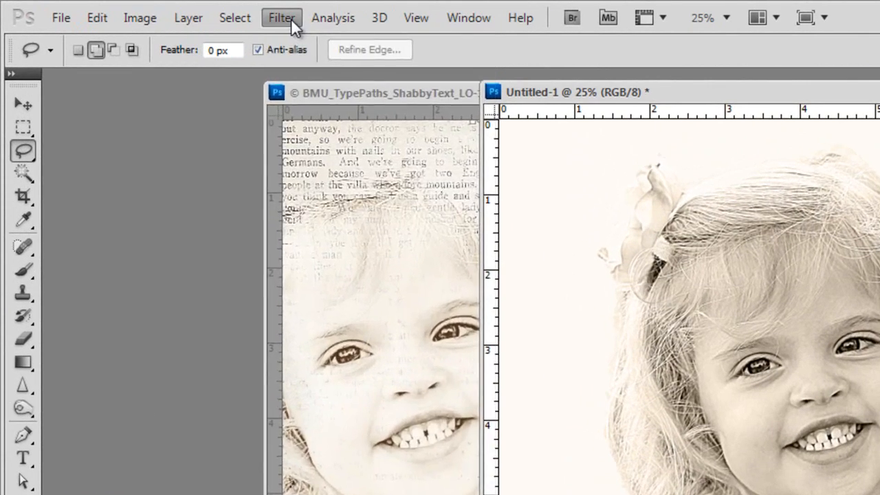
{"action": "left_click", "coordinate": [134, 8]}
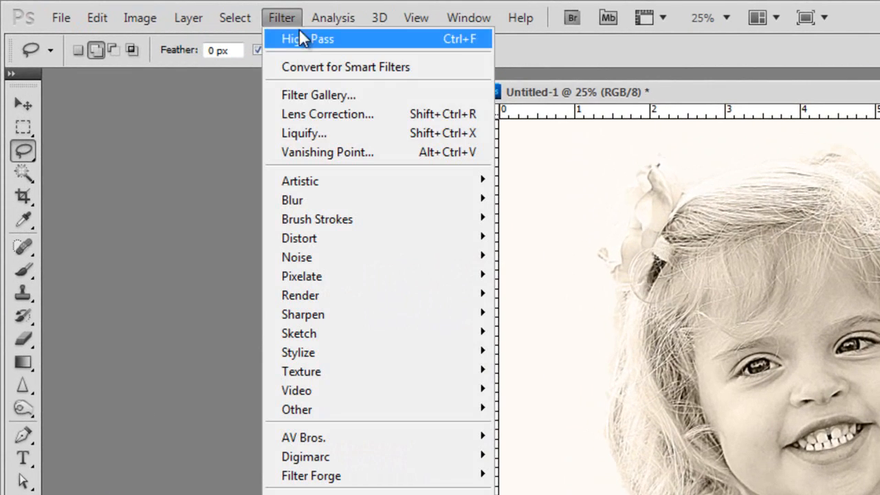
{"action": "left_click", "coordinate": [316, 102]}
{"action": "right_click", "coordinate": [495, 92]}
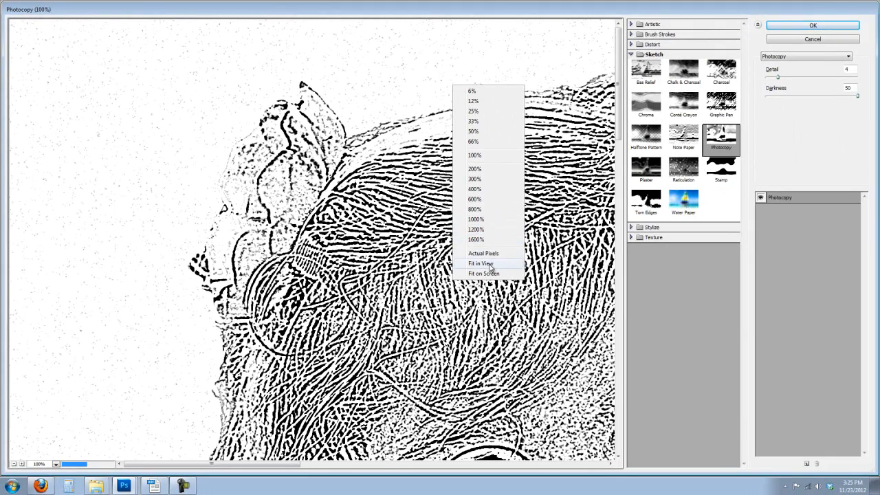
{"action": "left_click", "coordinate": [490, 263]}
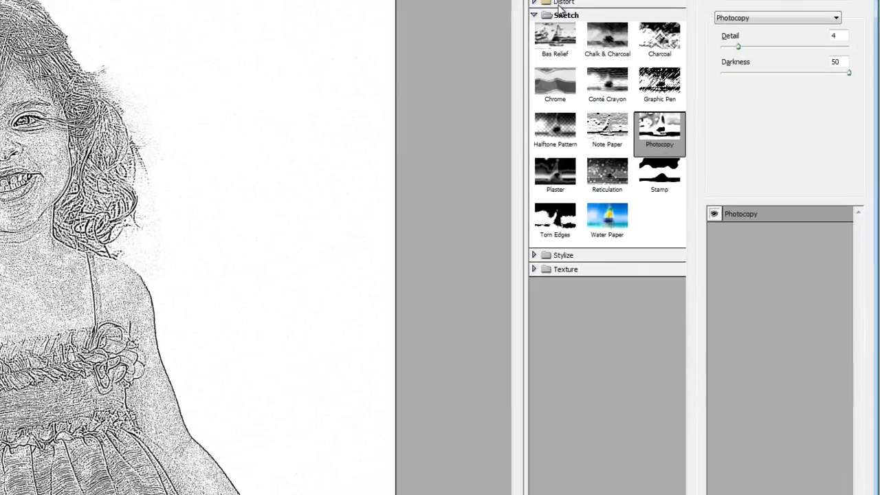
{"action": "left_click", "coordinate": [648, 46]}
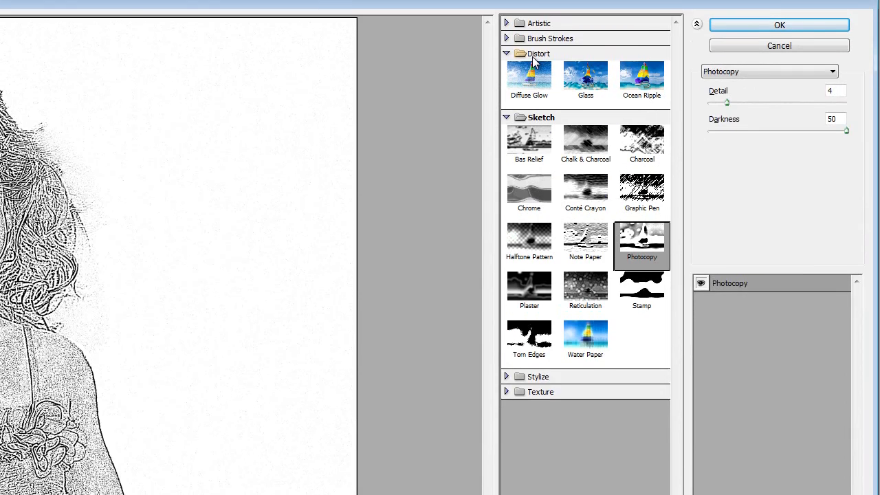
{"action": "left_click", "coordinate": [528, 77]}
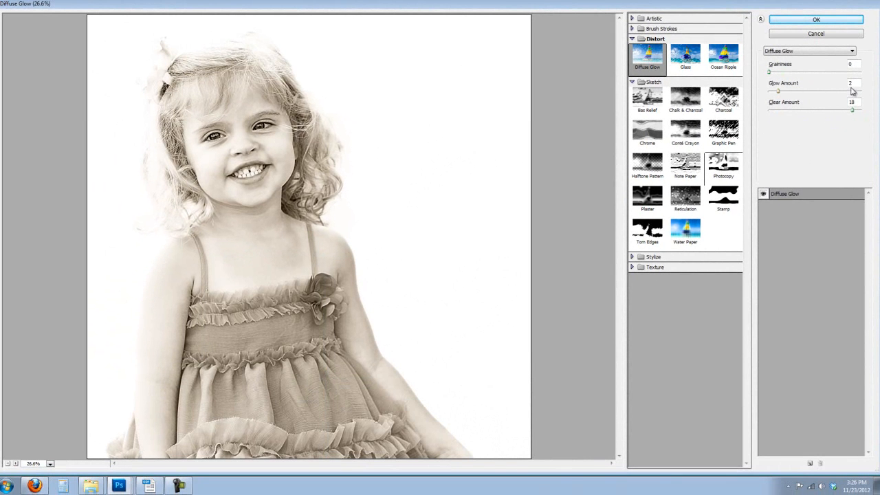
- Set Diffuse Glow's Clear Amount to 19, fine-tune its Glow Amount, and apply the filter to the portrait
{"action": "left_click_drag", "start_coordinate": [853, 110], "coordinate": [859, 111]}
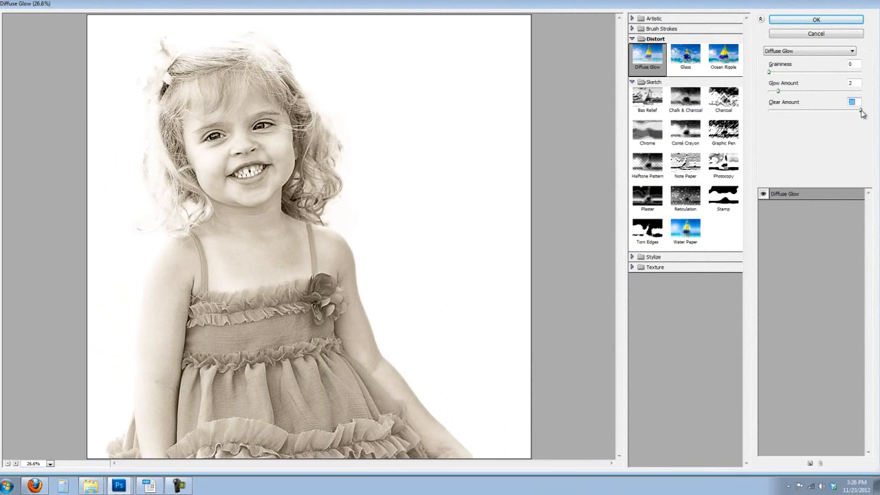
{"action": "left_click_drag", "start_coordinate": [862, 113], "coordinate": [858, 113]}
{"action": "mouse_move", "coordinate": [777, 91]}
{"action": "left_mouse_down"}
{"action": "mouse_move", "coordinate": [800, 93]}
{"action": "mouse_move", "coordinate": [778, 94]}
{"action": "left_mouse_up"}
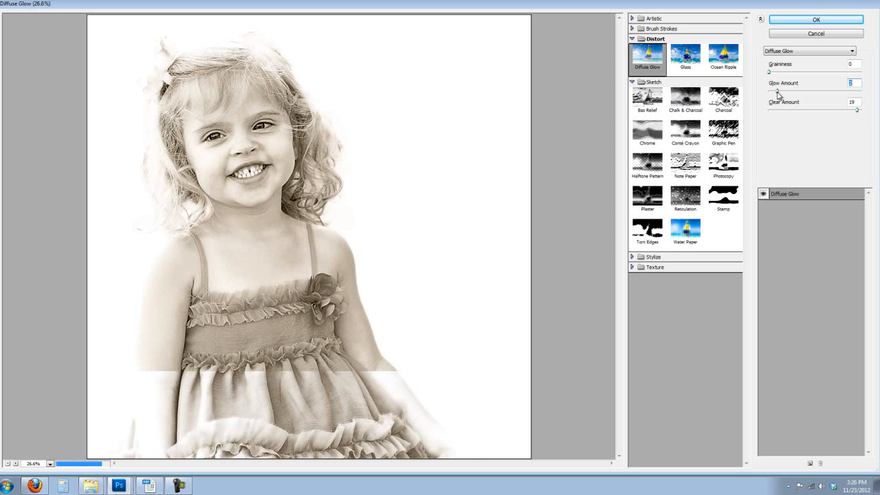
{"action": "left_click", "coordinate": [815, 19]}
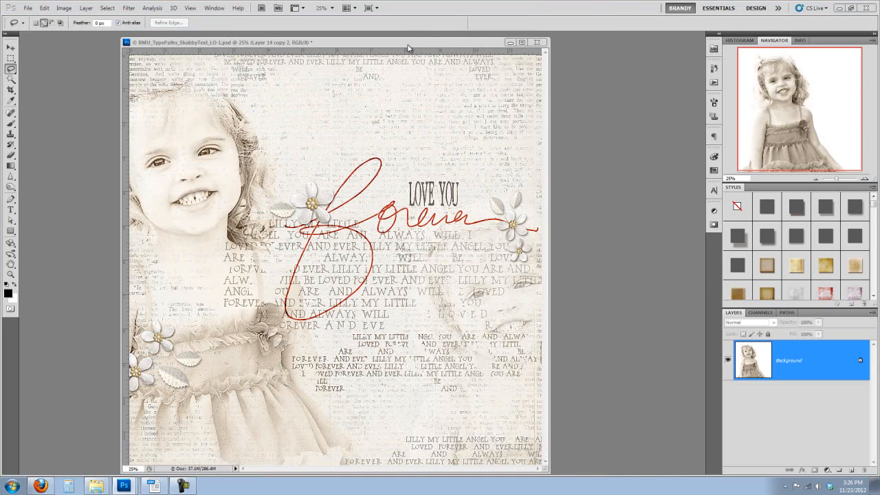
- Copy the bottom text paper, Layer 2, from the layout into Untitled-1, centered over the portrait, and reposition the layout window beside it
{"action": "left_click_drag", "start_coordinate": [424, 44], "coordinate": [405, 45]}
{"action": "left_click", "coordinate": [180, 84]}
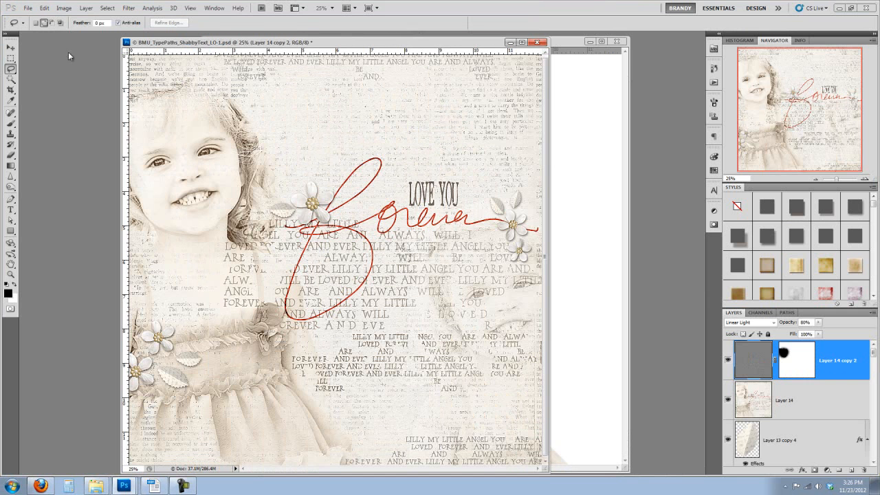
{"action": "left_click", "coordinate": [11, 47]}
{"action": "left_click_drag", "start_coordinate": [874, 359], "coordinate": [874, 461]}
{"action": "left_click", "coordinate": [763, 450]}
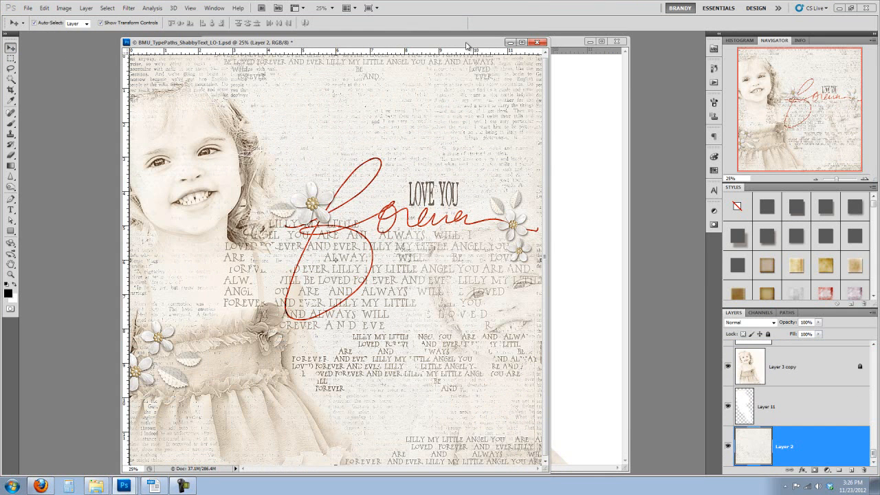
{"action": "left_click_drag", "start_coordinate": [468, 43], "coordinate": [303, 55]}
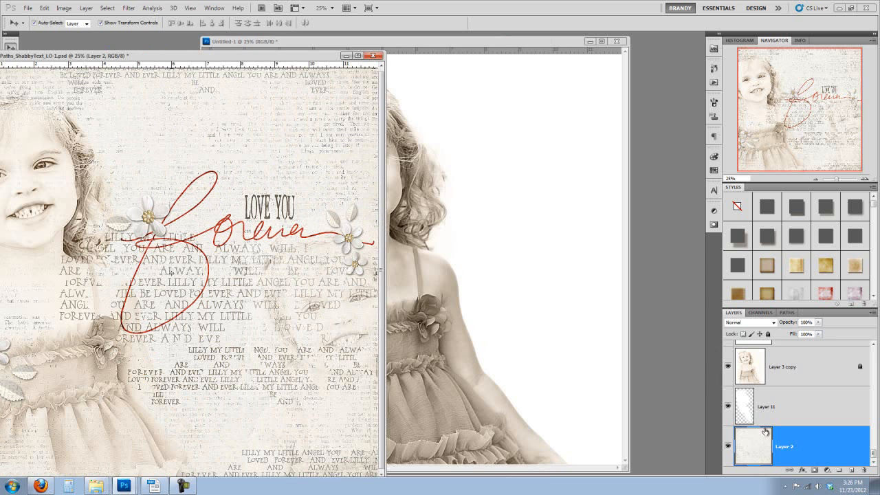
{"action": "left_click_drag", "start_coordinate": [760, 451], "coordinate": [509, 290]}
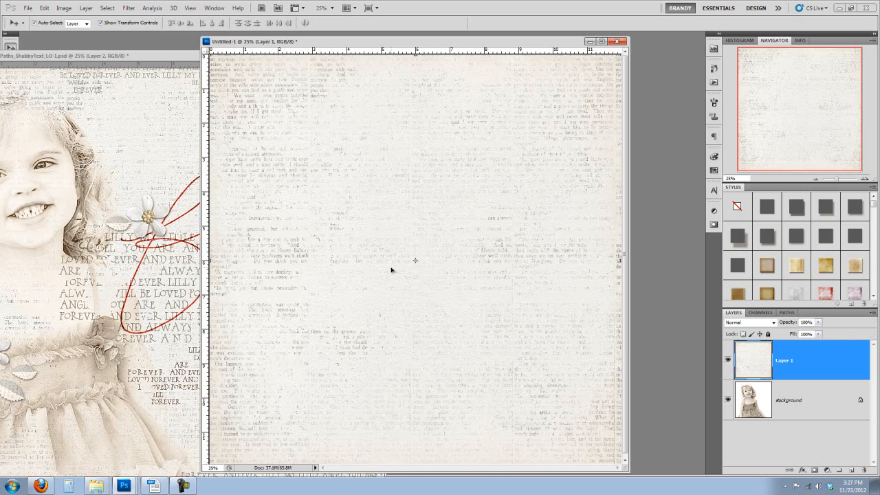
{"action": "left_click", "coordinate": [170, 57]}
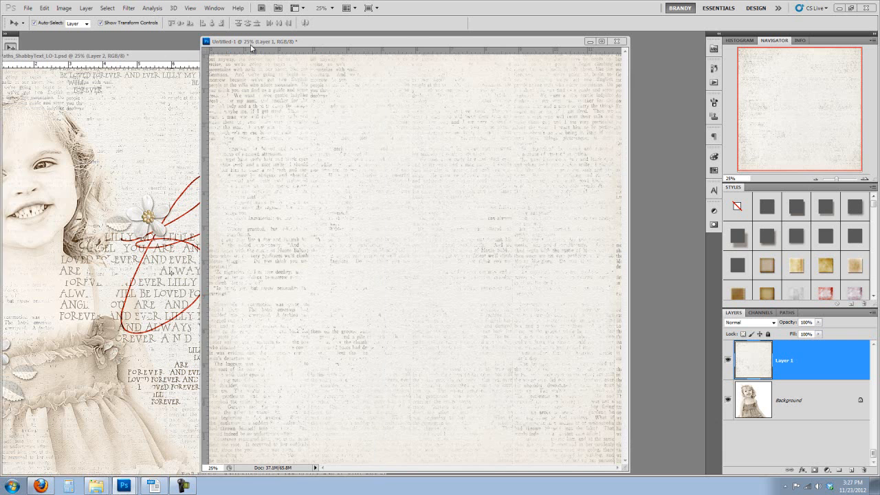
{"action": "left_click_drag", "start_coordinate": [246, 50], "coordinate": [251, 44]}
{"action": "left_click", "coordinate": [537, 44]}
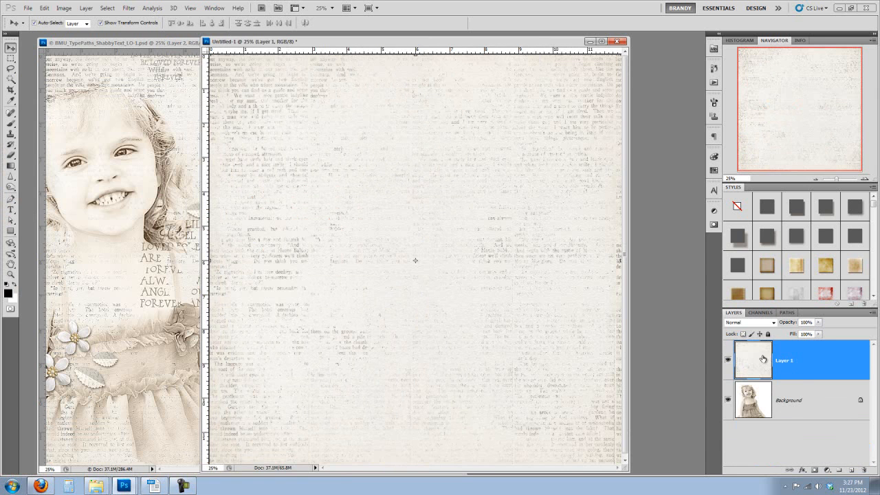
- Convert the portrait's Background to Layer 0 above the text paper, and set its blend mode to Darker Color
{"action": "double_click", "coordinate": [801, 405]}
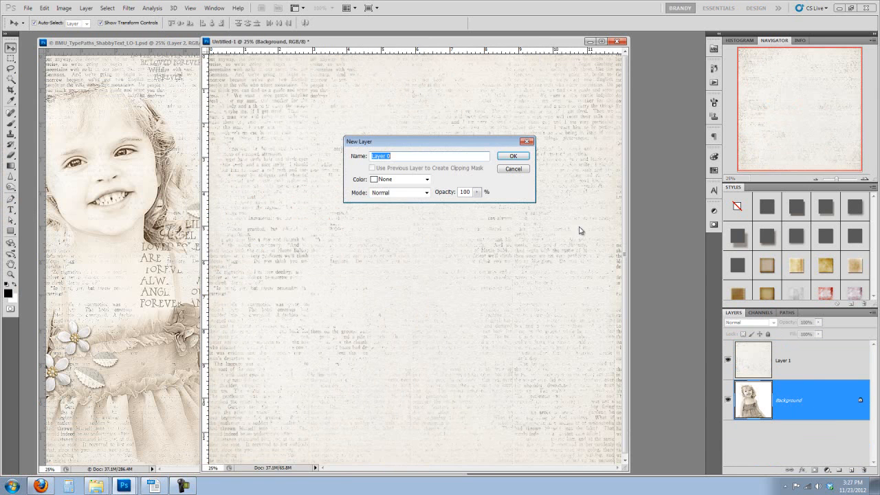
{"action": "left_click", "coordinate": [516, 159]}
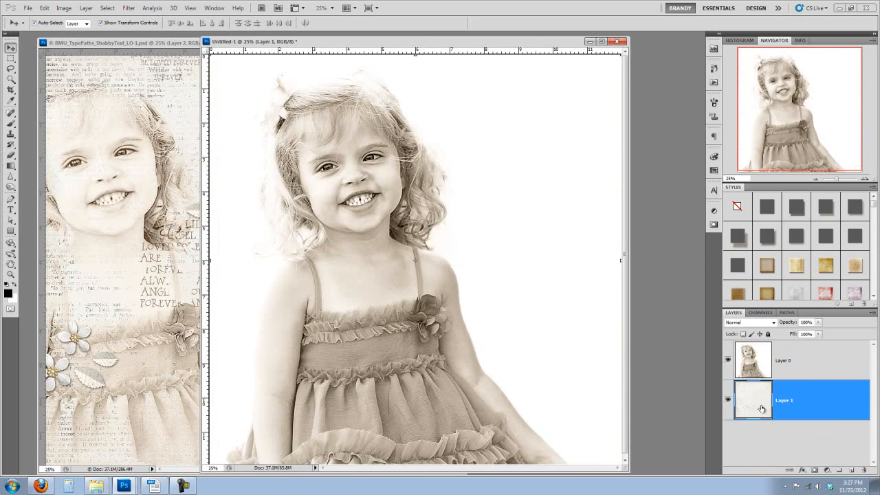
{"action": "left_click_drag", "start_coordinate": [761, 405], "coordinate": [759, 369]}
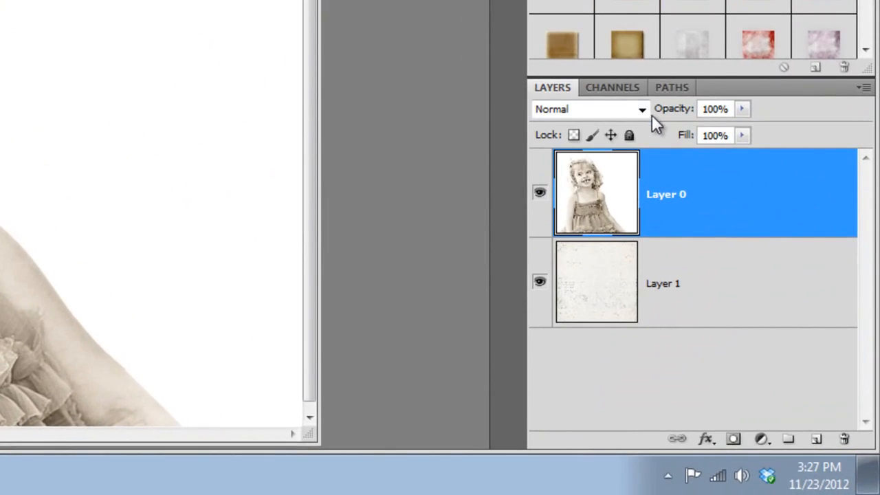
{"action": "left_click", "coordinate": [648, 110]}
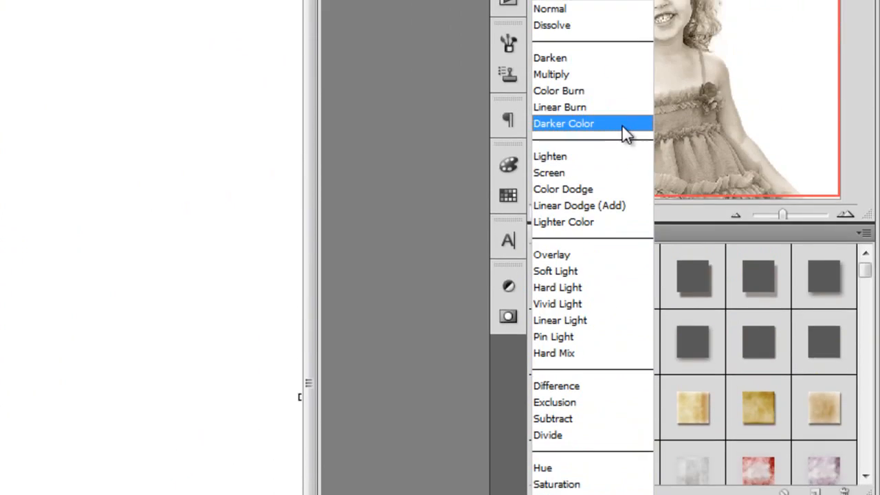
{"action": "left_click", "coordinate": [624, 130]}
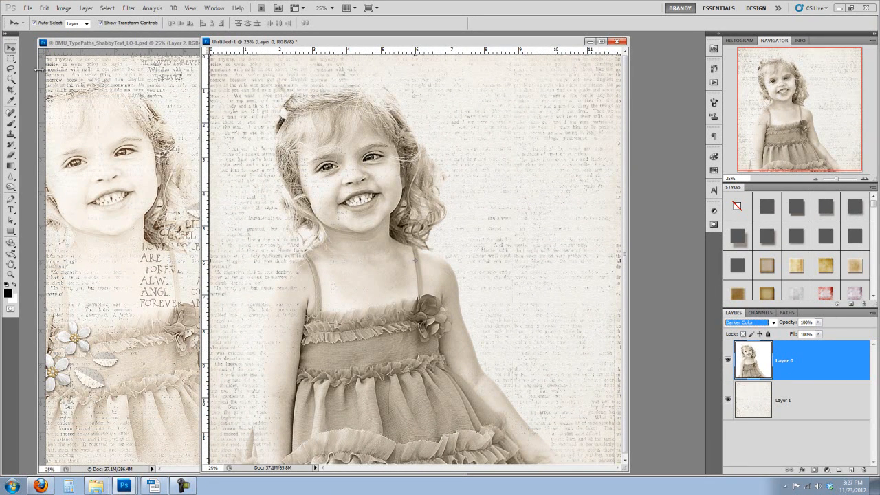
- Minimize the layout document and move the portrait so the girl sits against the left edge of the paper
{"action": "left_click", "coordinate": [145, 94]}
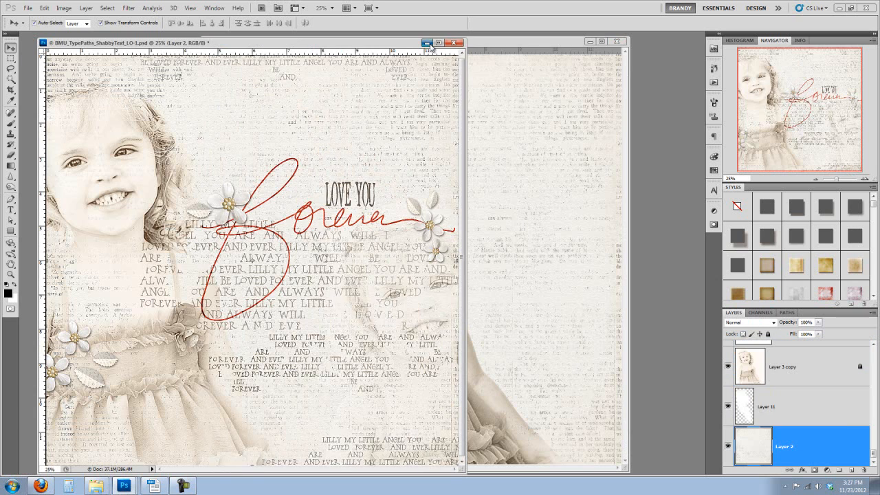
{"action": "left_click", "coordinate": [427, 42]}
{"action": "left_click_drag", "start_coordinate": [445, 42], "coordinate": [441, 42]}
{"action": "left_click_drag", "start_coordinate": [372, 136], "coordinate": [291, 125]}
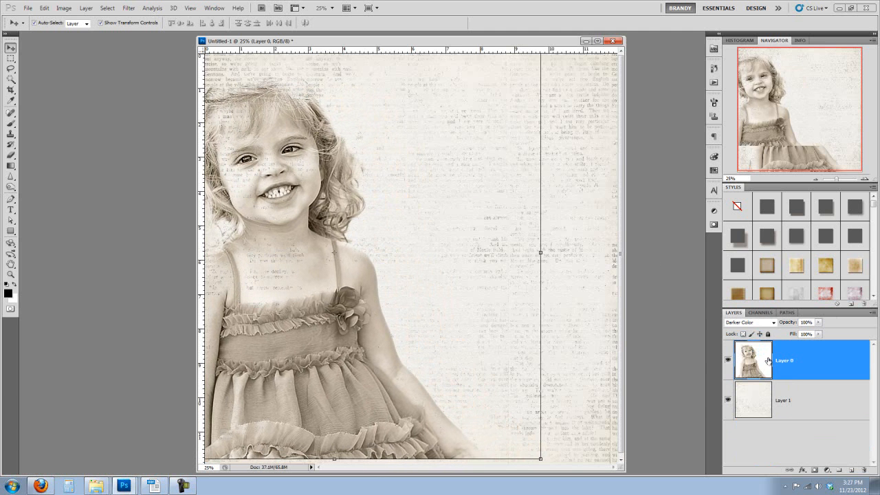
{"action": "left_click_drag", "start_coordinate": [383, 413], "coordinate": [382, 420]}
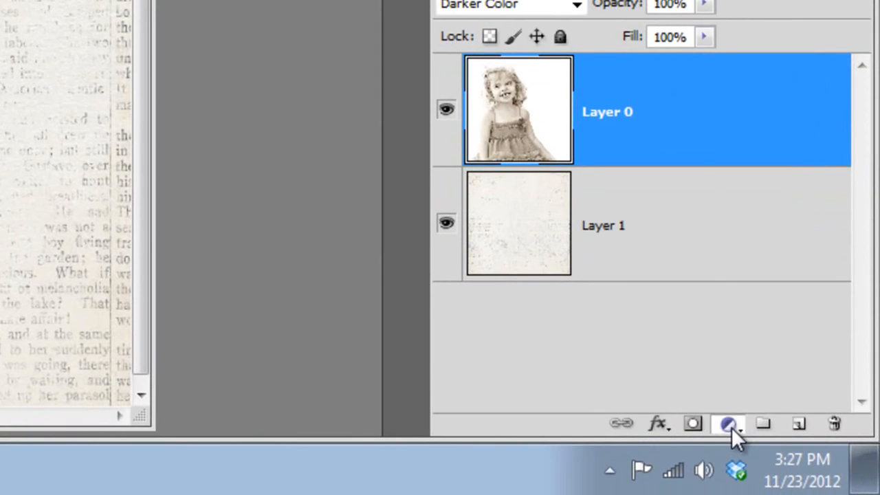
- Add a Levels adjustment layer with the midtone input at 1.24, and clip it to the portrait layer
{"action": "left_click", "coordinate": [731, 426]}
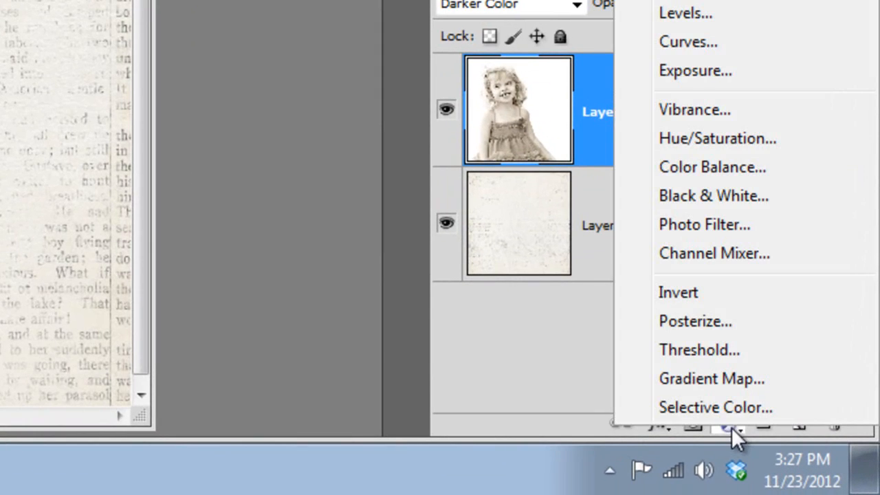
{"action": "left_click", "coordinate": [680, 17]}
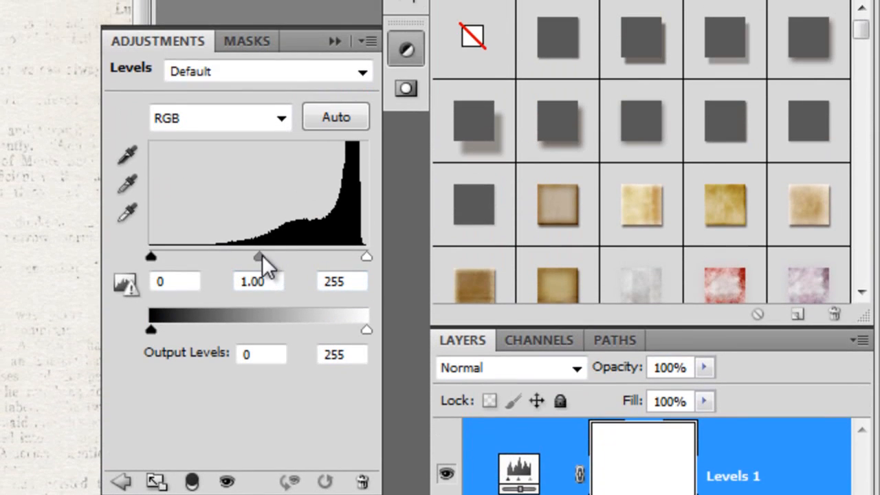
{"action": "left_click_drag", "start_coordinate": [260, 236], "coordinate": [241, 235]}
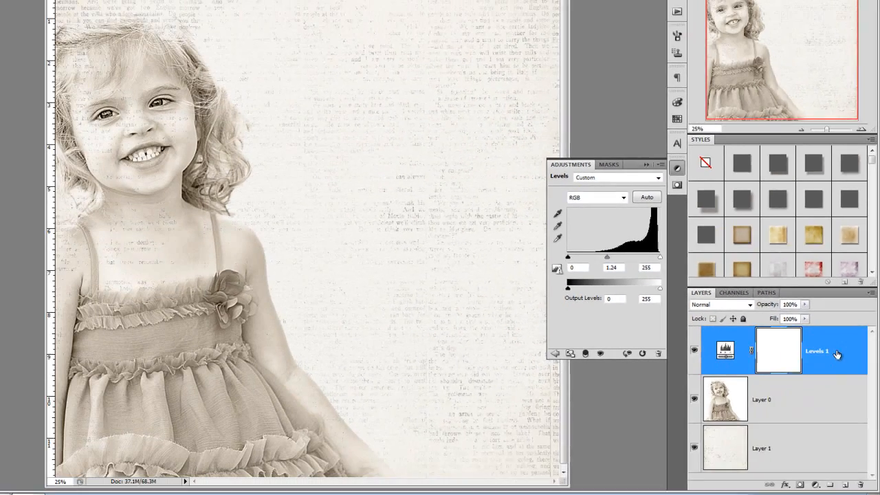
{"action": "right_click", "coordinate": [776, 471]}
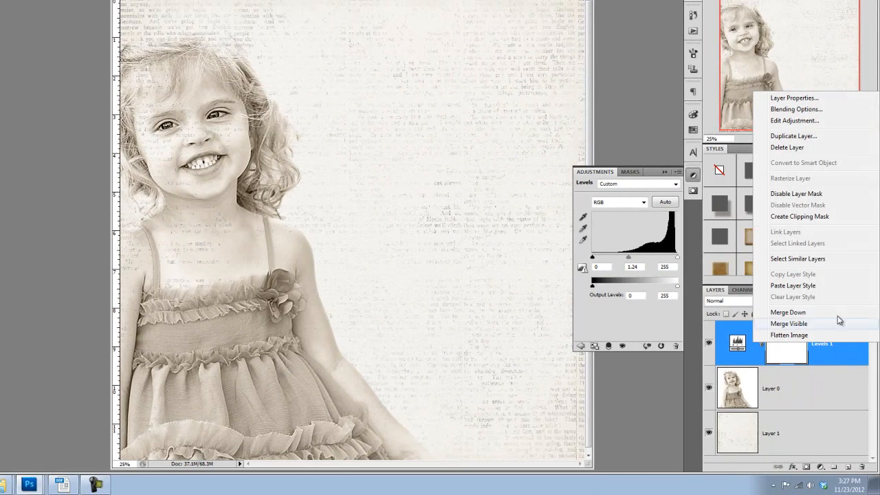
{"action": "left_click", "coordinate": [799, 216]}
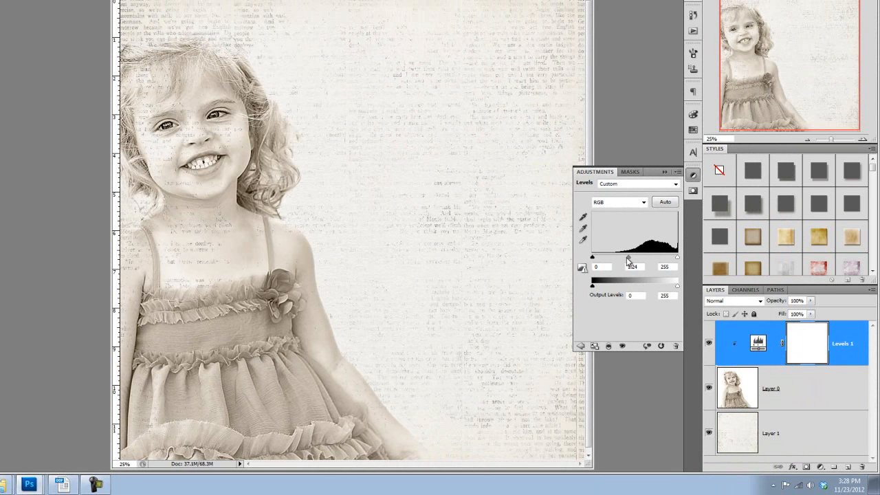
- Set the clipped Levels adjustment's inputs to 14 for shadows, 1.33 for midtones and 244 for highlights, and collapse its settings
{"action": "left_click_drag", "start_coordinate": [677, 257], "coordinate": [625, 258]}
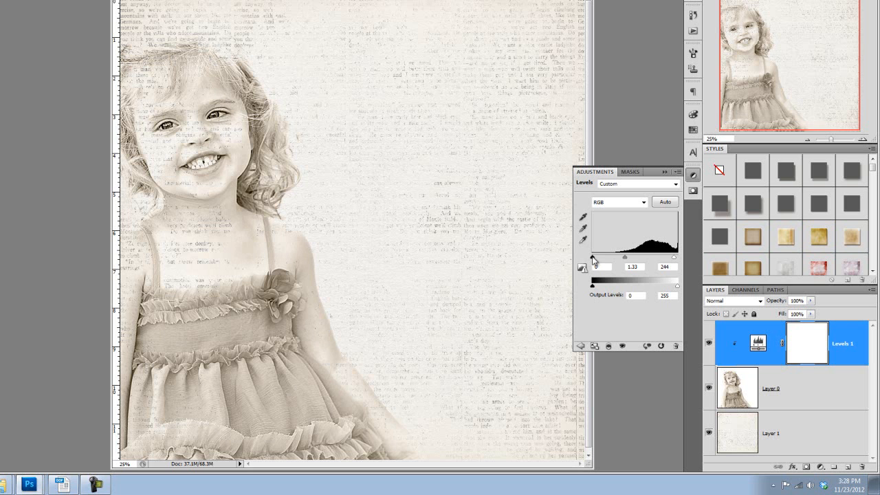
{"action": "left_click_drag", "start_coordinate": [592, 257], "coordinate": [596, 260]}
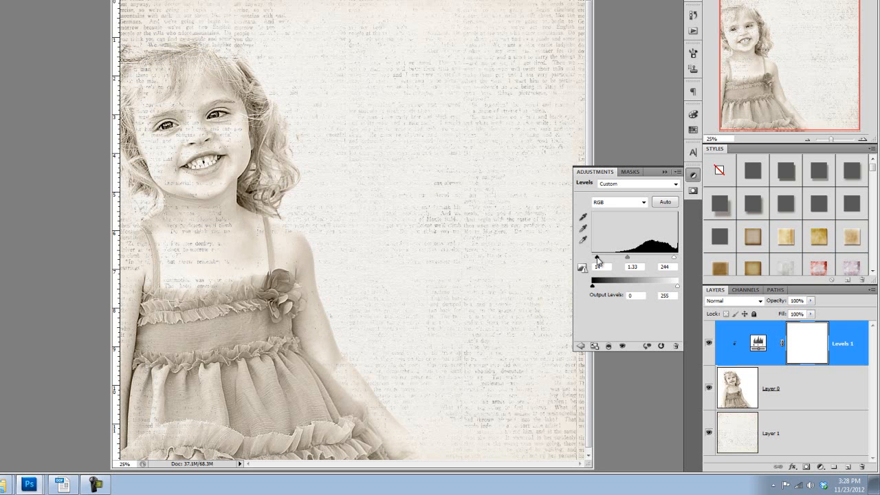
{"action": "left_click", "coordinate": [664, 172]}
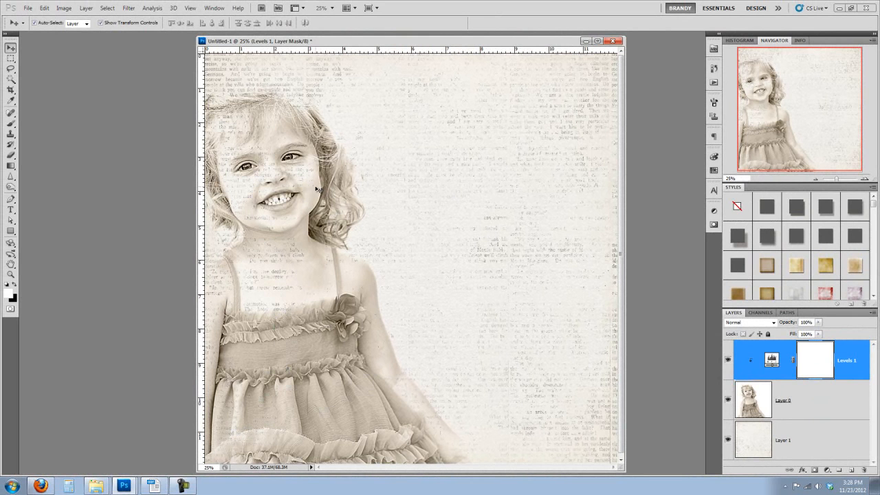
- Try out alternative blend modes on the portrait layer, Layer 0
{"action": "key", "text": "alt+bracketleft"}
{"action": "key", "text": "shift+plus"}
{"action": "key", "text": "shift+plus"}
{"action": "key", "text": "shift+plus"}
{"action": "key", "text": "shift+plus"}
{"action": "key", "text": "shift+plus"}
{"action": "key", "text": "shift+plus"}
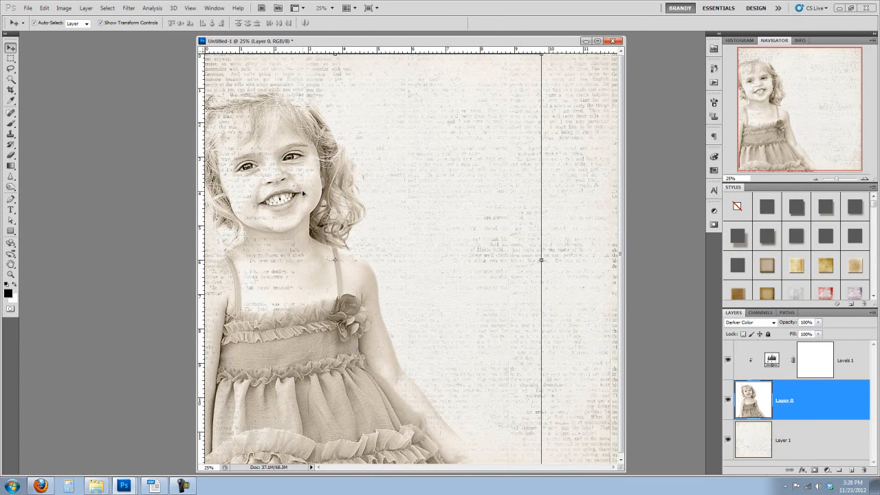
- Create a blank layer between the text paper and the portrait, and activate the Brush tool
{"action": "left_click", "coordinate": [810, 441]}
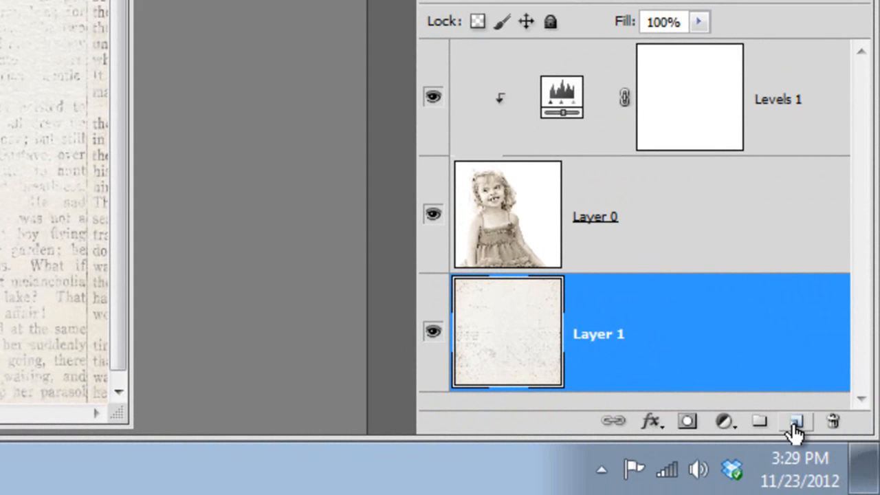
{"action": "left_click", "coordinate": [796, 431]}
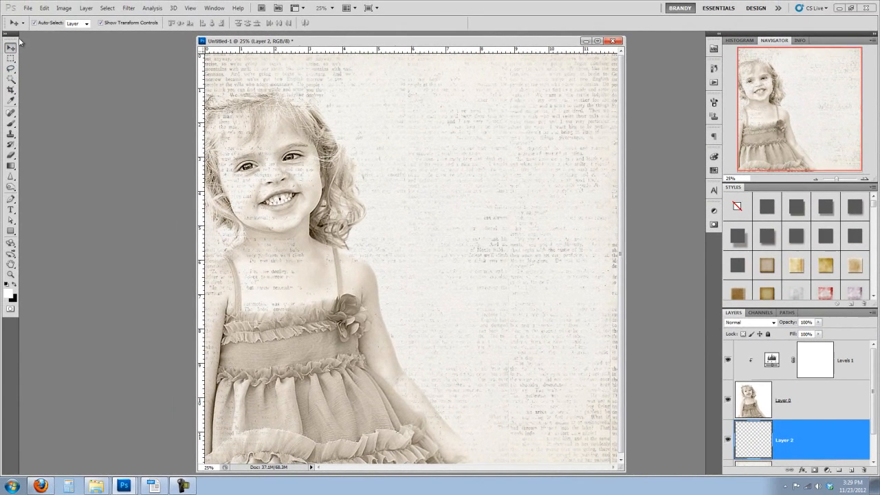
{"action": "left_click", "coordinate": [17, 121]}
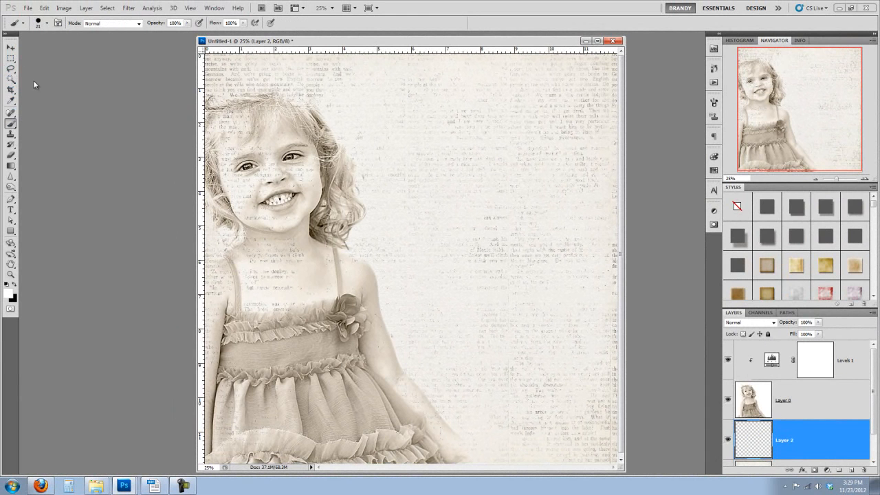
- Choose the 931 px painterly brush preset, sized at 900 px, and set the foreground colour to white
{"action": "left_click", "coordinate": [47, 23]}
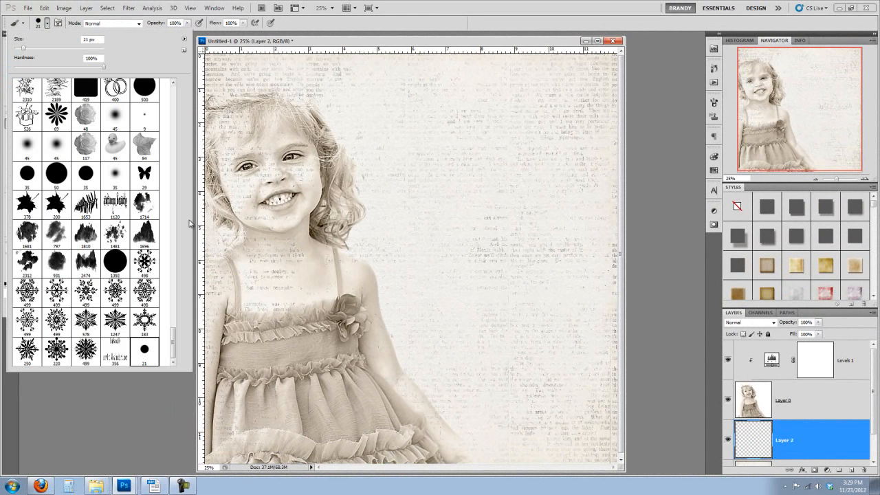
{"action": "left_click_drag", "start_coordinate": [174, 337], "coordinate": [180, 101]}
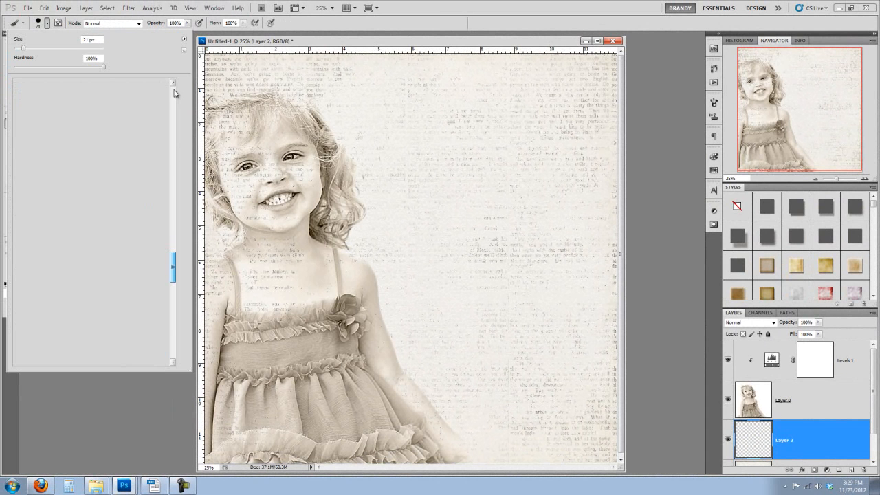
{"action": "left_click", "coordinate": [174, 94]}
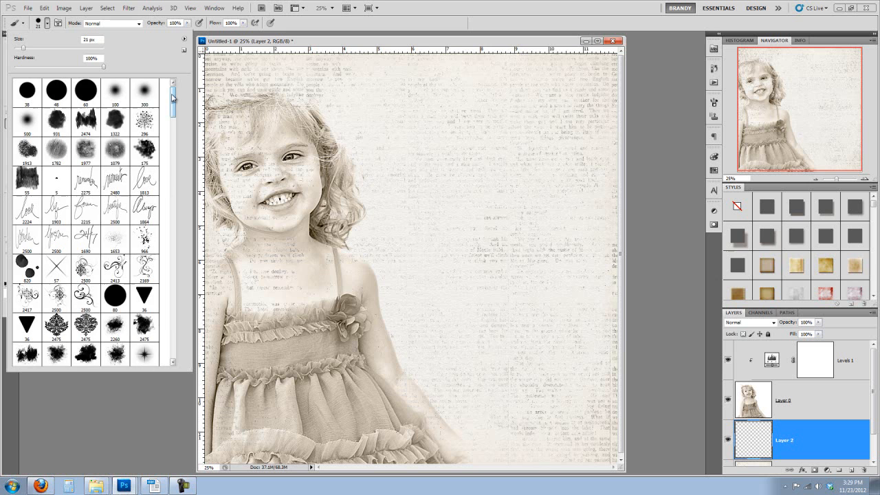
{"action": "double_click", "coordinate": [58, 124]}
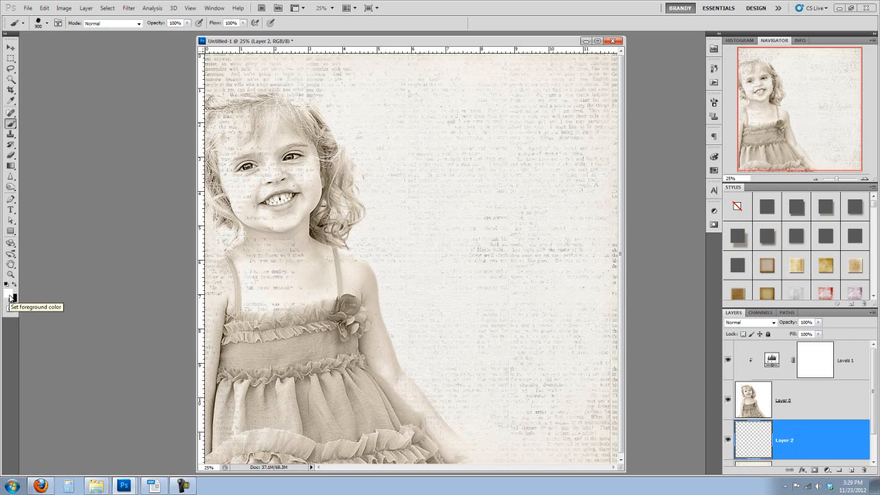
{"action": "left_click", "coordinate": [6, 284]}
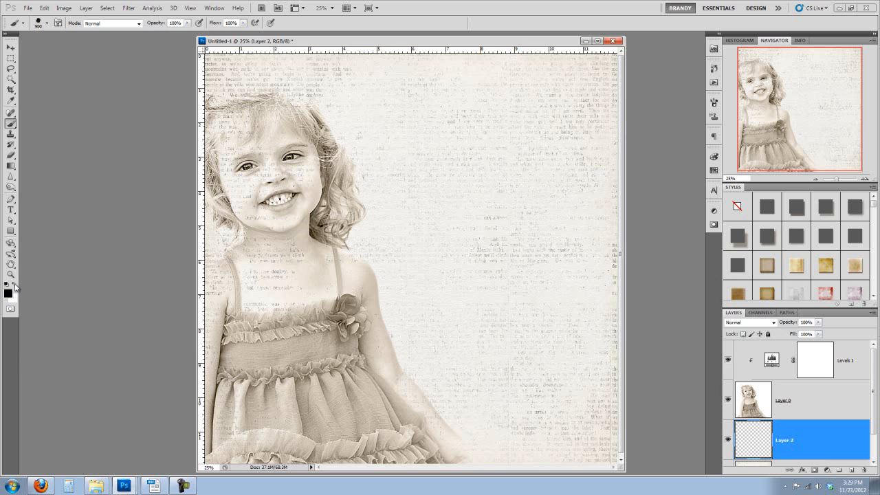
{"action": "left_click", "coordinate": [15, 285]}
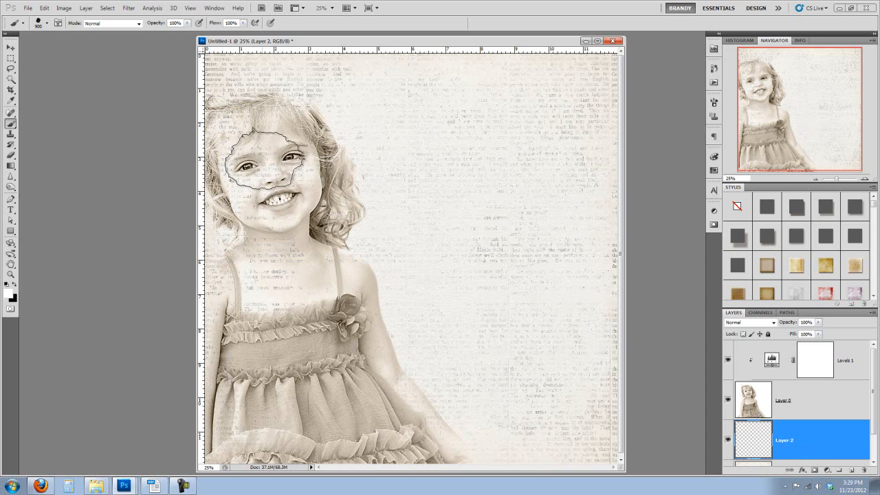
- Stamp white brush marks behind the girl's face, neck and chest on Layer 2 to hide the paper's text
{"action": "left_click", "coordinate": [275, 195]}
{"action": "left_click", "coordinate": [255, 155]}
{"action": "left_click", "coordinate": [273, 252]}
{"action": "left_click", "coordinate": [290, 171]}
{"action": "left_click", "coordinate": [246, 145]}
{"action": "left_click", "coordinate": [259, 181]}
{"action": "left_click", "coordinate": [275, 279]}
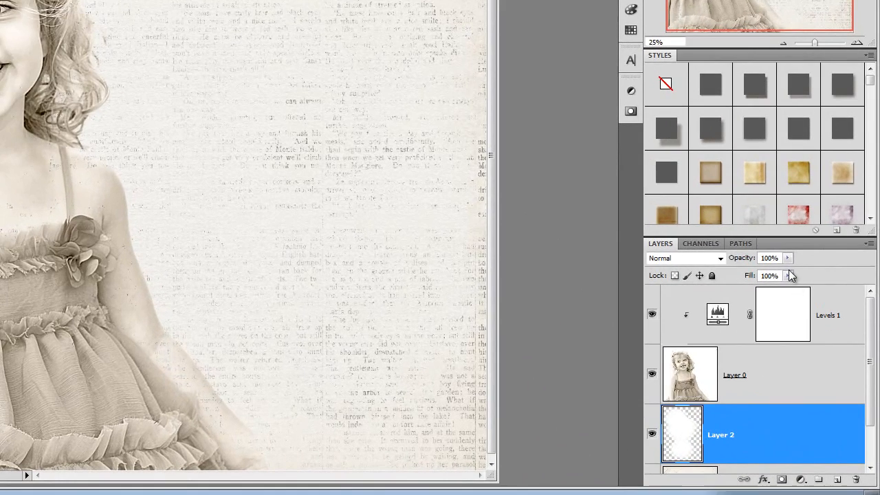
- Reduce the opacity of the white paint layer, Layer 2, to 77% and switch to the Move tool
{"action": "left_click", "coordinate": [815, 321]}
{"action": "left_click_drag", "start_coordinate": [789, 274], "coordinate": [775, 276]}
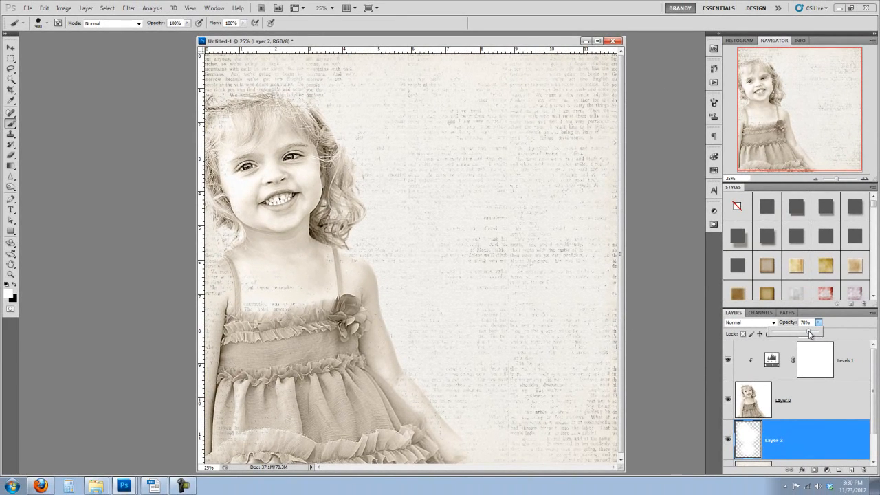
{"action": "left_click_drag", "start_coordinate": [809, 333], "coordinate": [808, 332]}
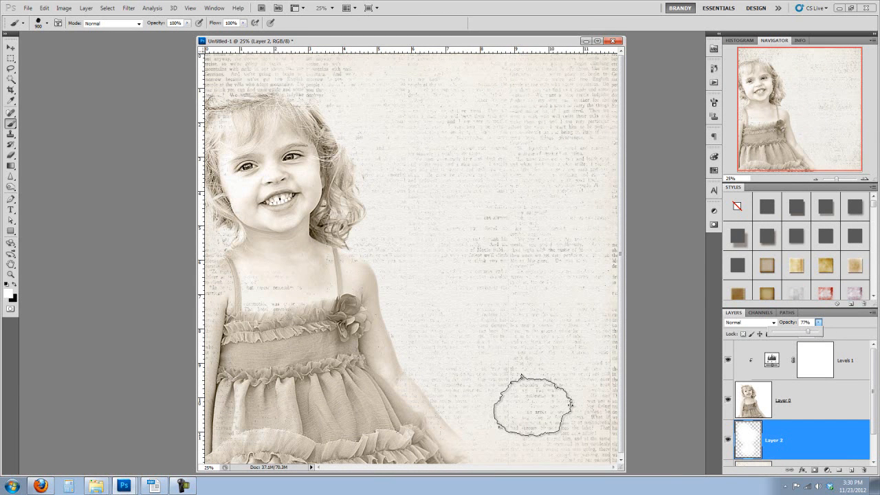
{"action": "left_click", "coordinate": [13, 46]}
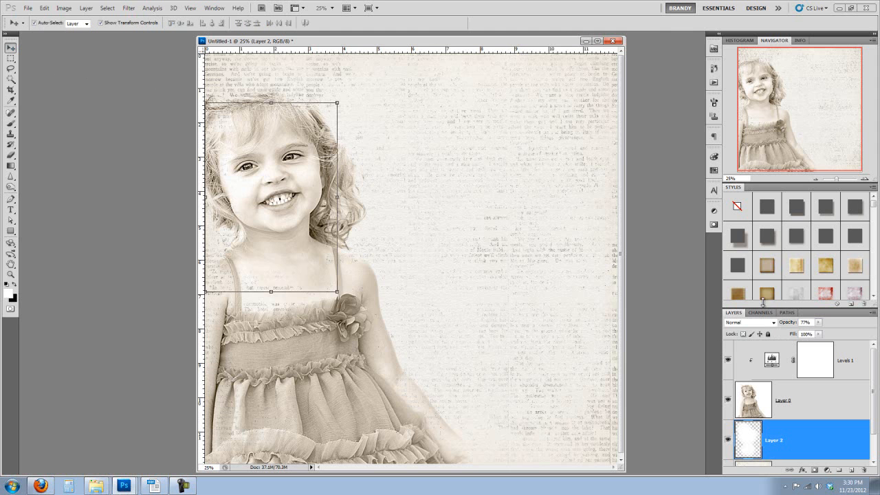
- Merge the Levels 1 adjustment layer down into the portrait layer, Layer 0
{"action": "left_click", "coordinate": [852, 370]}
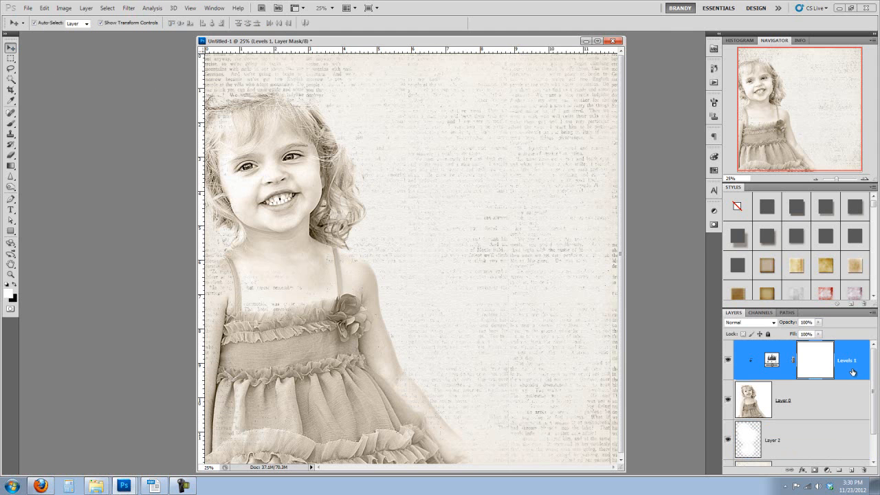
{"action": "right_click", "coordinate": [852, 372]}
{"action": "left_click", "coordinate": [848, 341]}
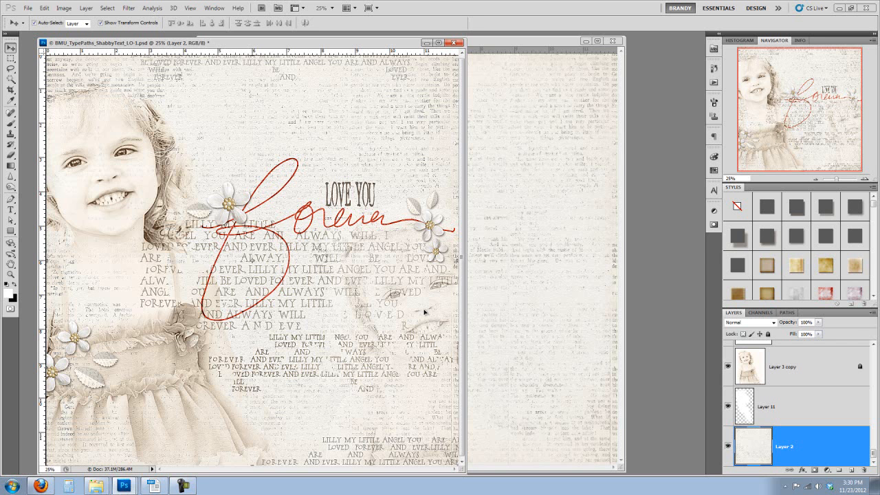
- Duplicate the portrait layer in Untitled-1 and place the copy, scaled down, in the lower-right corner of the page
{"action": "left_click", "coordinate": [566, 284]}
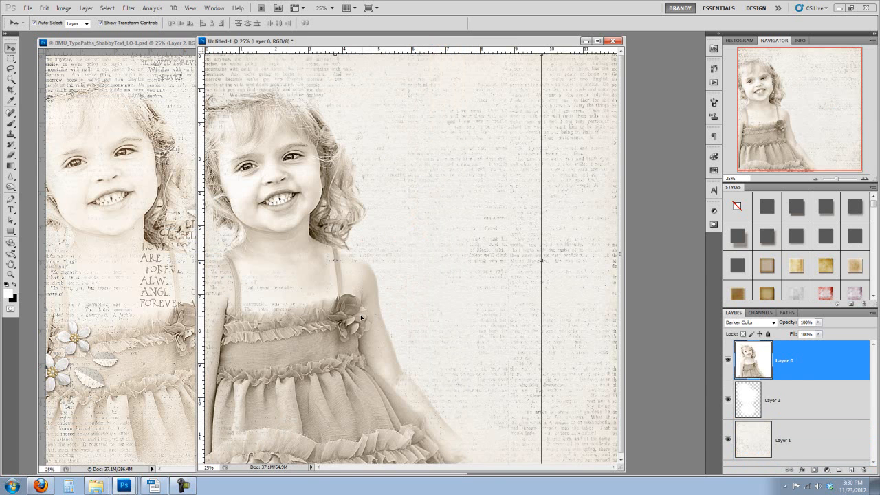
{"action": "right_click", "coordinate": [809, 366]}
{"action": "left_click", "coordinate": [790, 182]}
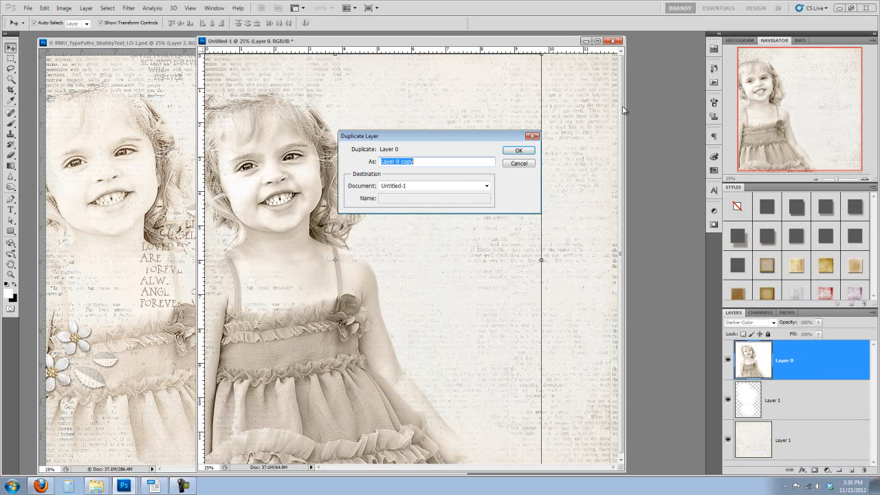
{"action": "left_click", "coordinate": [517, 151]}
{"action": "left_click_drag", "start_coordinate": [313, 178], "coordinate": [607, 292]}
{"action": "left_click_drag", "start_coordinate": [422, 166], "coordinate": [445, 205]}
{"action": "key", "text": "Return"}
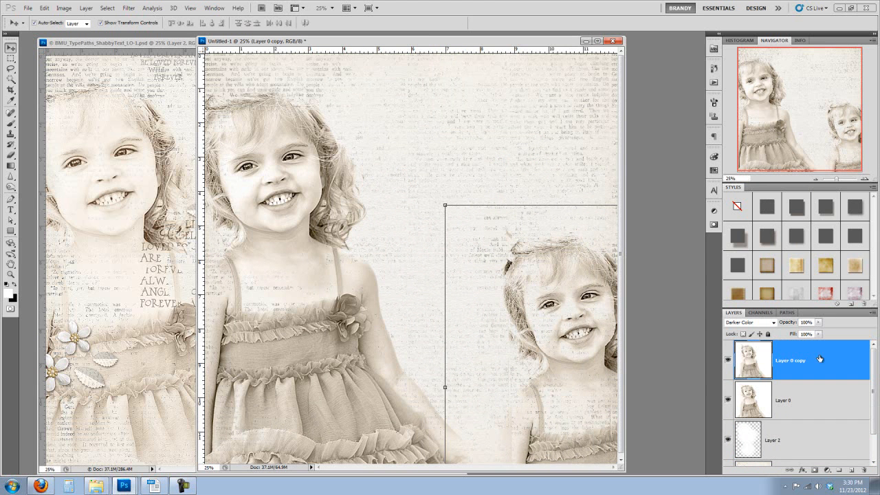
- Set the small portrait copy's opacity to 37% and try the Normal blend mode on it
{"action": "left_click", "coordinate": [817, 322]}
{"action": "left_click_drag", "start_coordinate": [819, 333], "coordinate": [789, 336]}
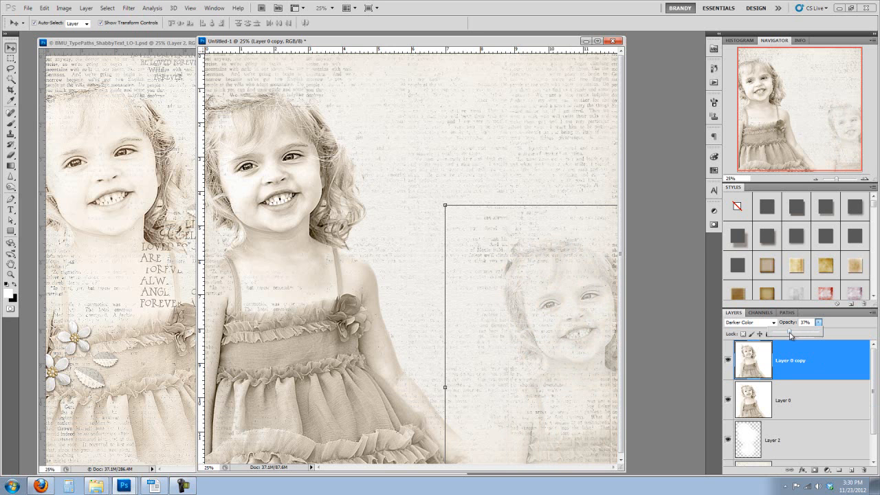
{"action": "left_click", "coordinate": [770, 322]}
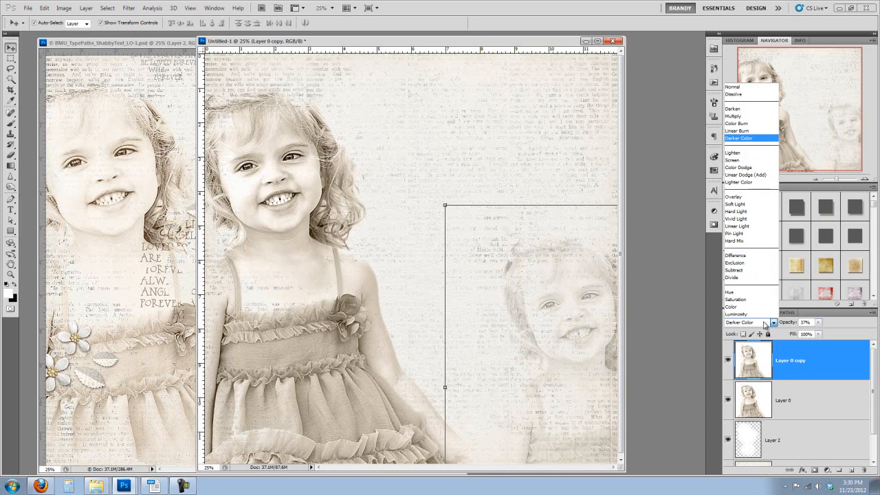
{"action": "left_click", "coordinate": [732, 87]}
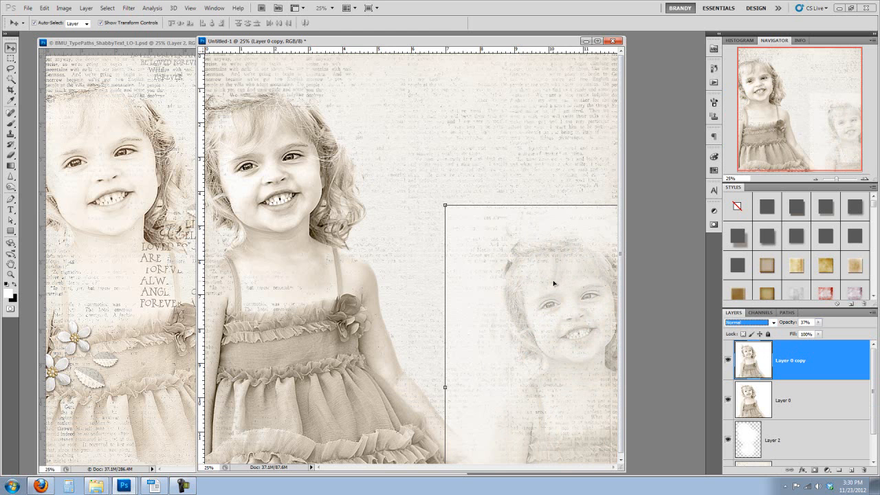
- Nudge the small portrait copy slightly to the right and set its blend mode to Darker Color
{"action": "left_click_drag", "start_coordinate": [575, 333], "coordinate": [582, 332]}
{"action": "left_click", "coordinate": [750, 322]}
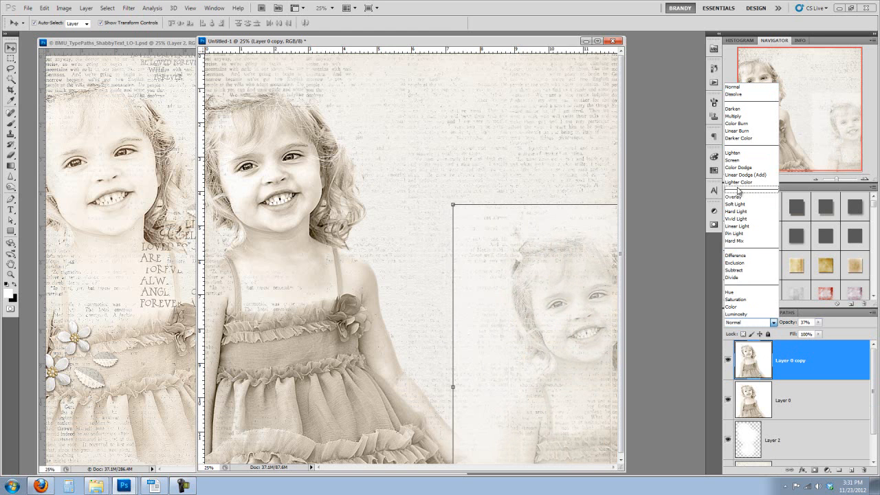
{"action": "left_click", "coordinate": [737, 140]}
{"action": "mouse_move", "coordinate": [560, 308]}
{"action": "left_mouse_down"}
{"action": "mouse_move", "coordinate": [564, 314]}
{"action": "mouse_move", "coordinate": [560, 281]}
{"action": "mouse_move", "coordinate": [556, 308]}
{"action": "mouse_move", "coordinate": [562, 303]}
{"action": "left_mouse_up"}
{"action": "left_click", "coordinate": [483, 144]}
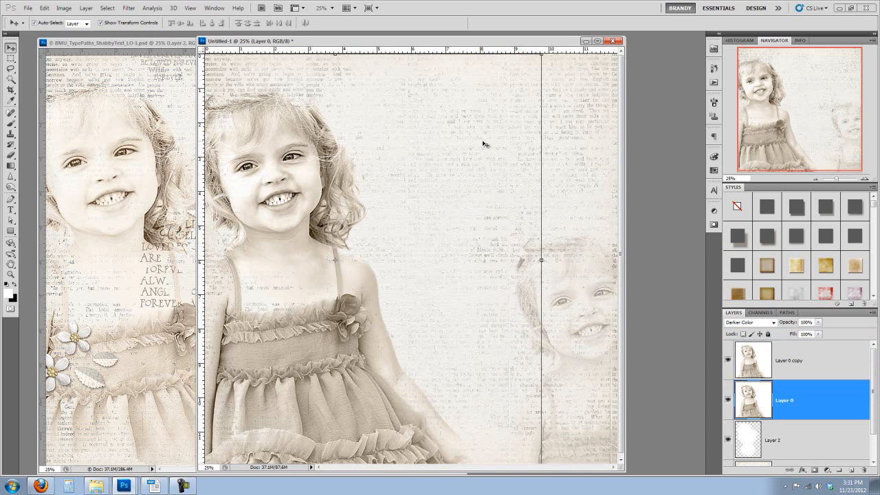
- Look over the finished BMU_TypePaths_ShabbyText_LO-1.psd layout for comparison, and return to the Untitled-1 document
{"action": "left_click", "coordinate": [87, 284]}
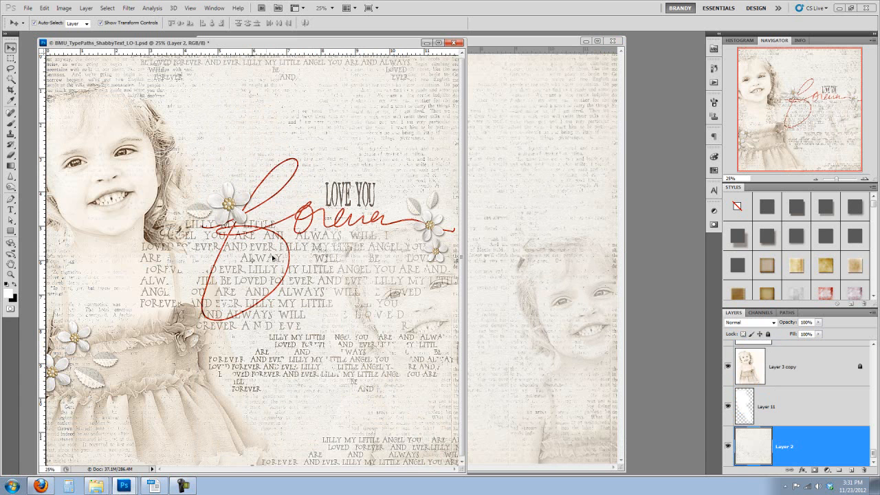
{"action": "left_click", "coordinate": [340, 269]}
{"action": "left_click", "coordinate": [728, 360]}
{"action": "left_click", "coordinate": [728, 400]}
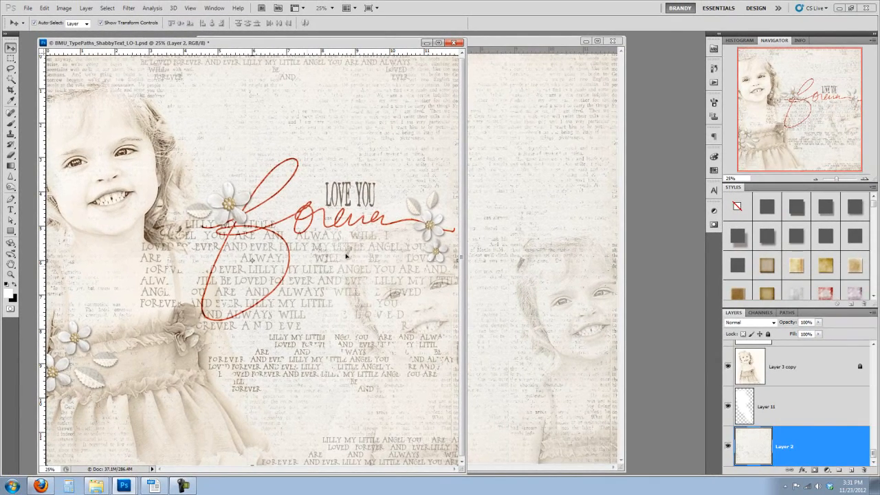
{"action": "left_click", "coordinate": [556, 152]}
{"action": "left_click_drag", "start_coordinate": [465, 44], "coordinate": [475, 46]}
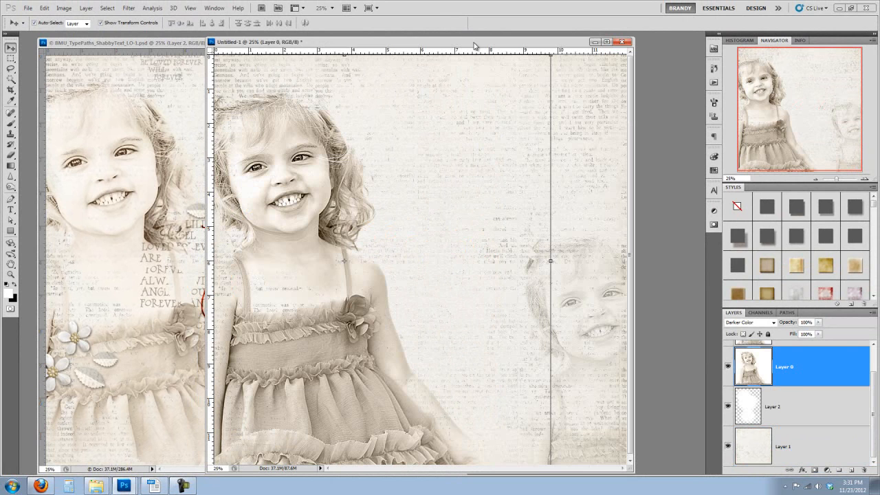